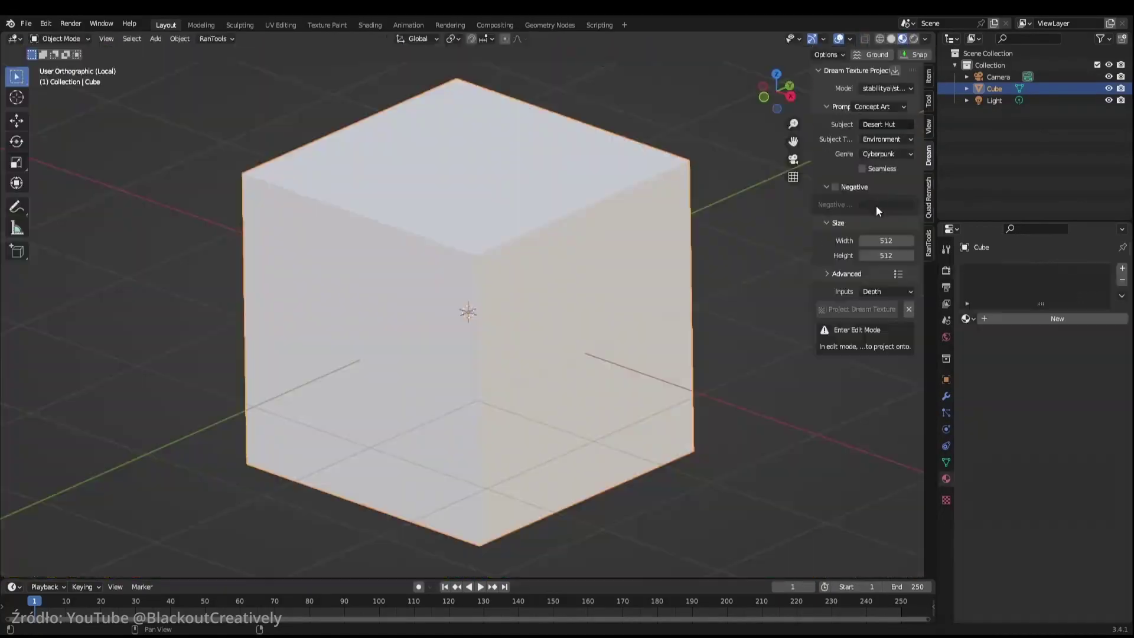
Step: Project a Dream Texture onto the cube in Edit Mode, turning it into a desert hut
key(Tab)
click(856, 309)
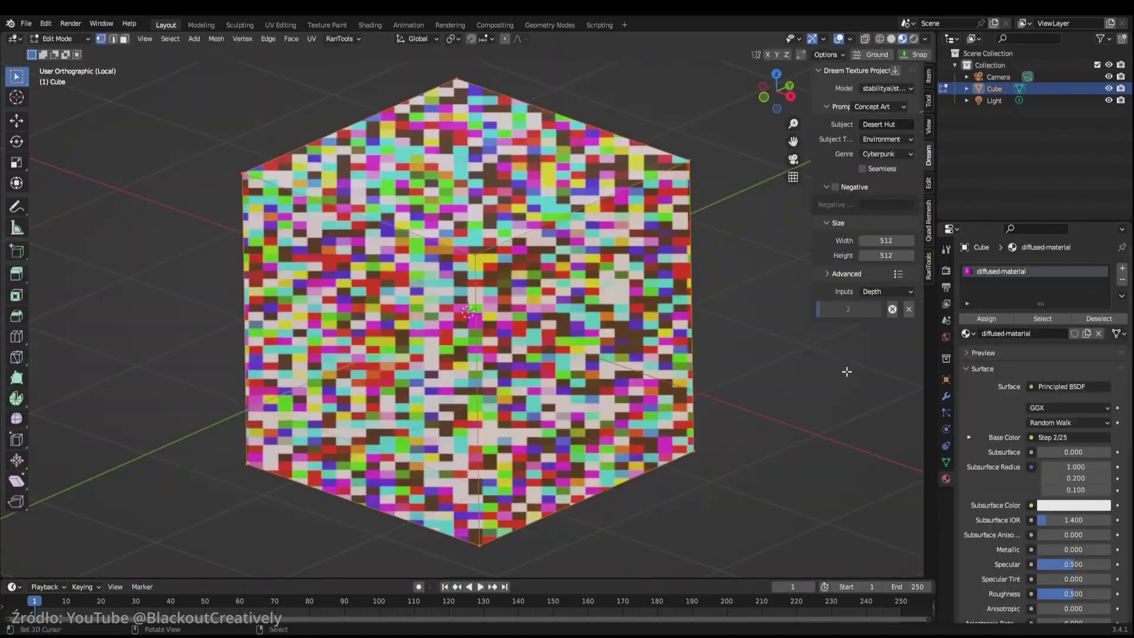
scroll(664, 342, down, 3)
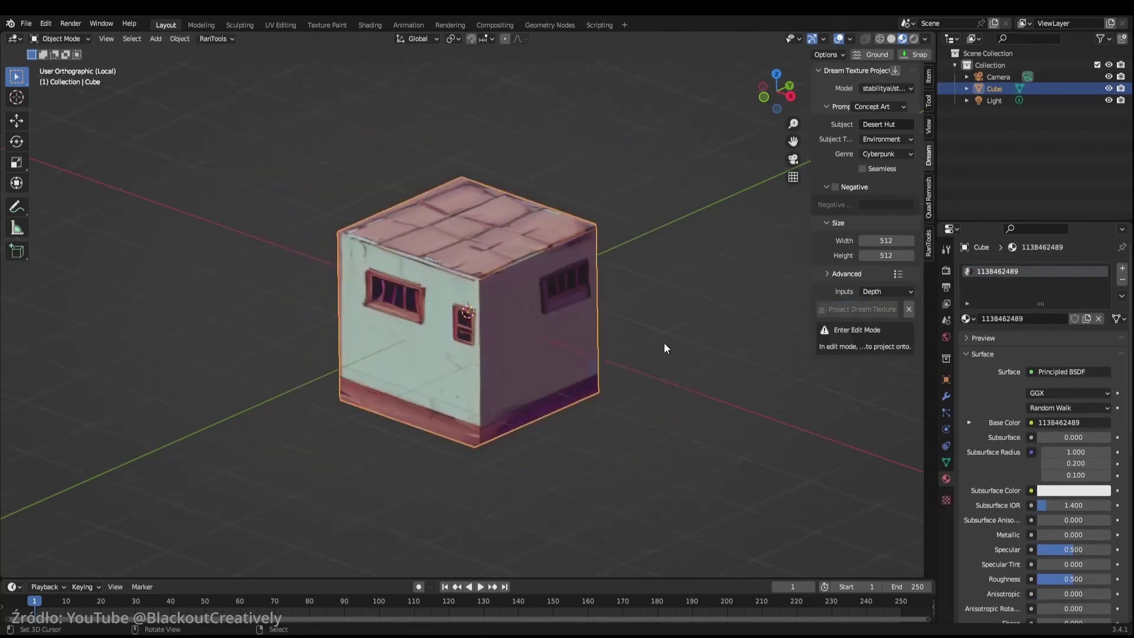
key(Tab)
Step: Orbit around the wood-textured house and start generating a chocolate-donut image
key(shift+a)
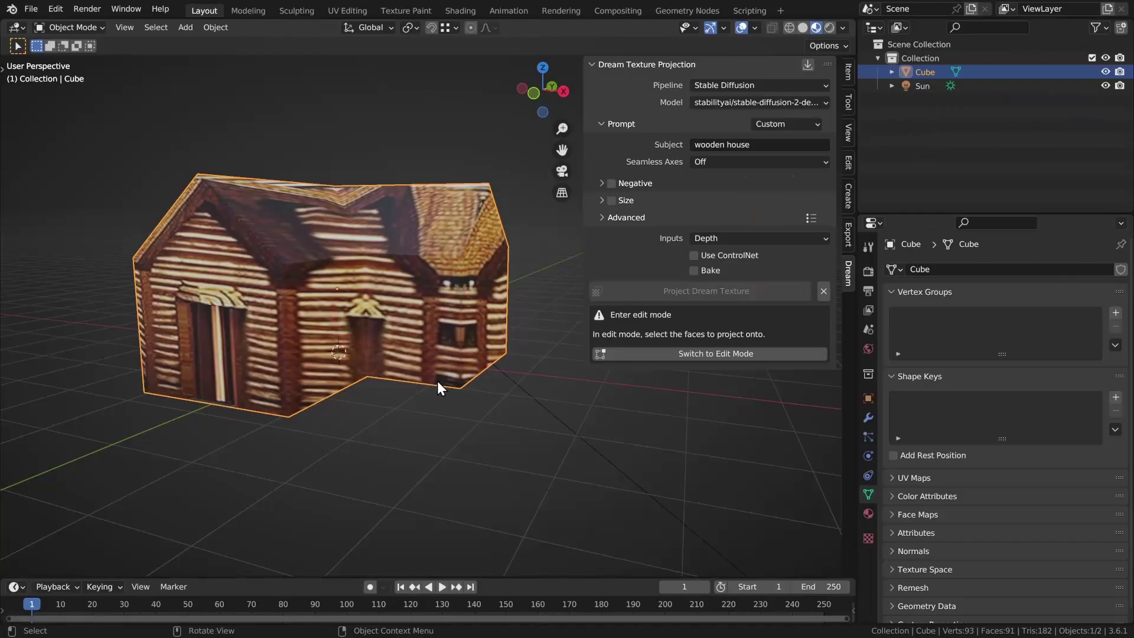
mouse_move(157, 377)
middle_down()
mouse_move(474, 400)
mouse_move(425, 366)
middle_up()
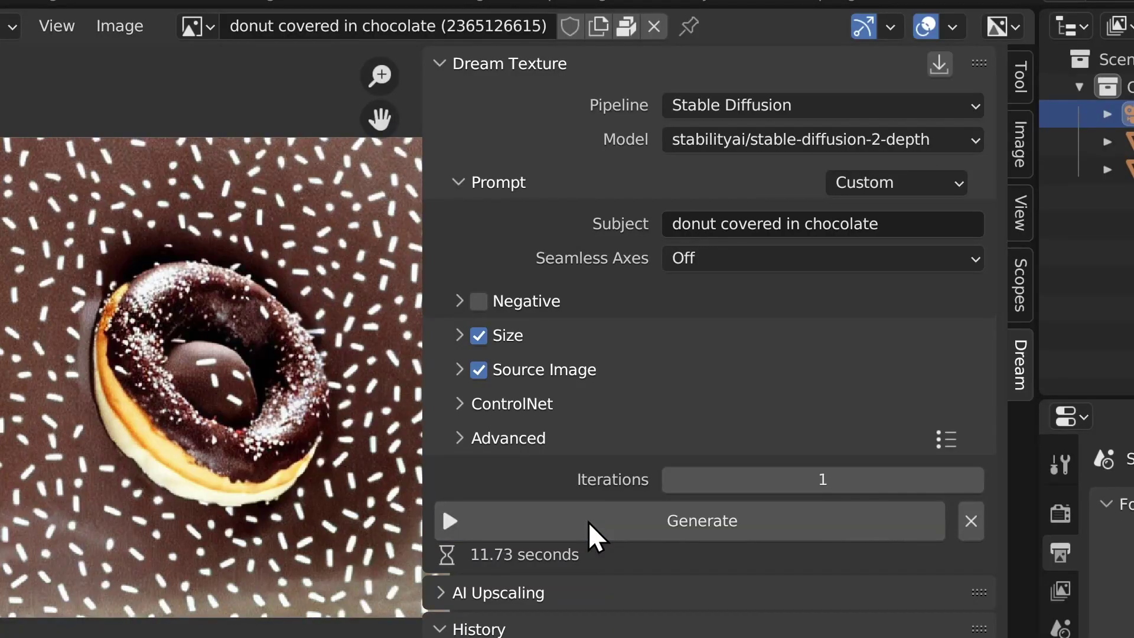
click(588, 522)
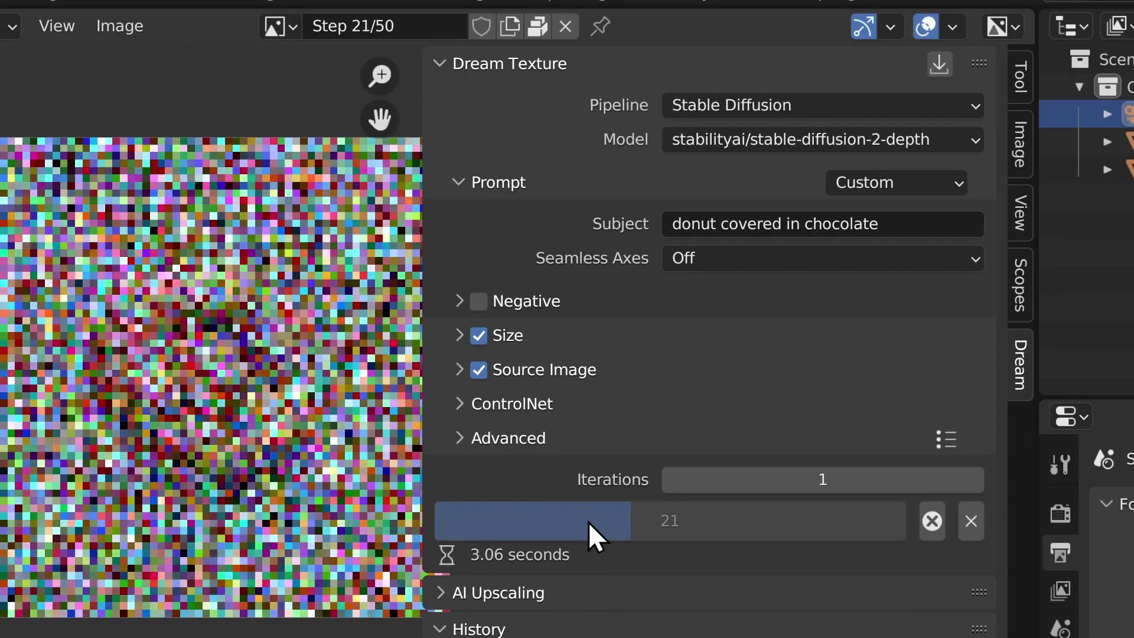
Step: Regenerate the depth-guided 'donut covered in chocolate' image three more times
click(588, 522)
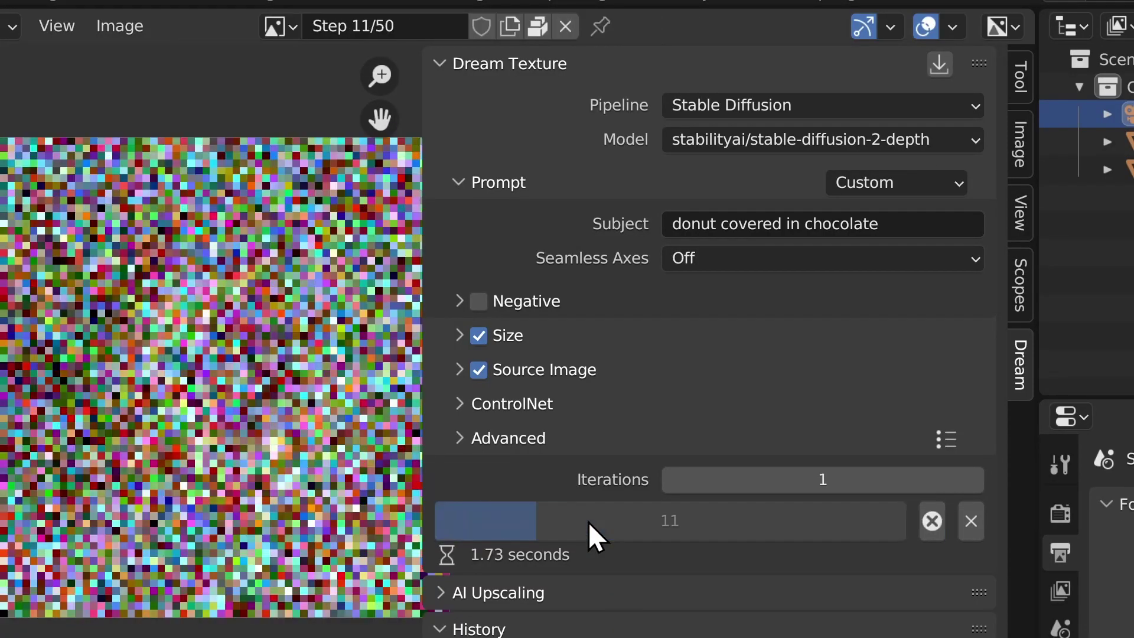
click(588, 522)
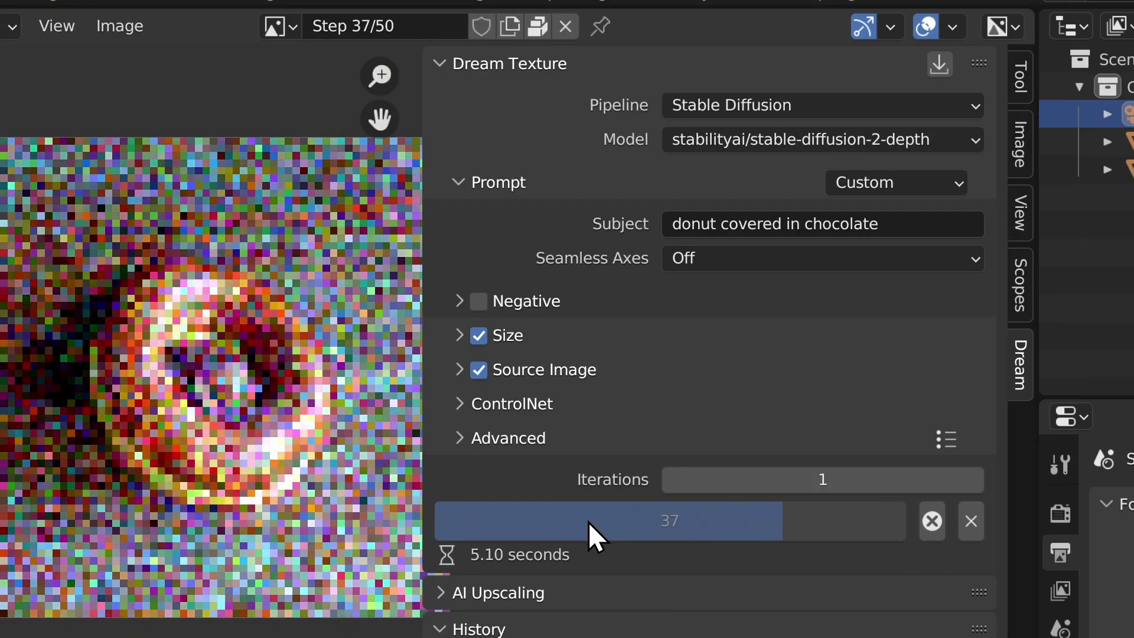
click(588, 522)
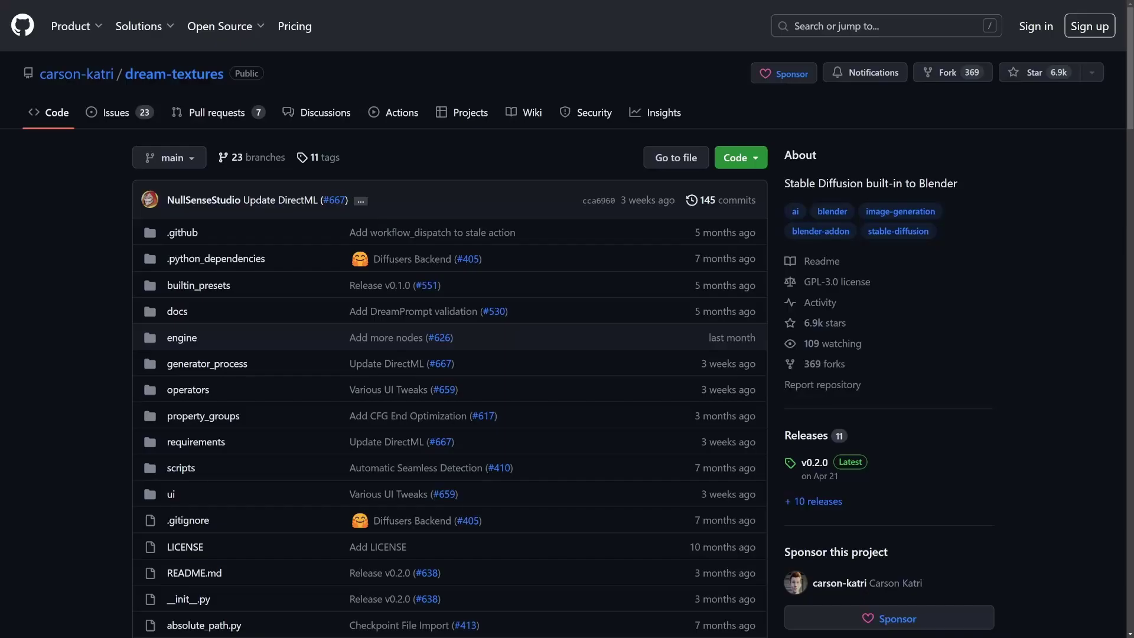
Step: Scroll through the dream-textures README, then enable the Paint: Dream Textures add-on
scroll(567, 319, down, 1)
scroll(566, 318, down, 3)
scroll(566, 319, down, 3)
scroll(566, 319, down, 2)
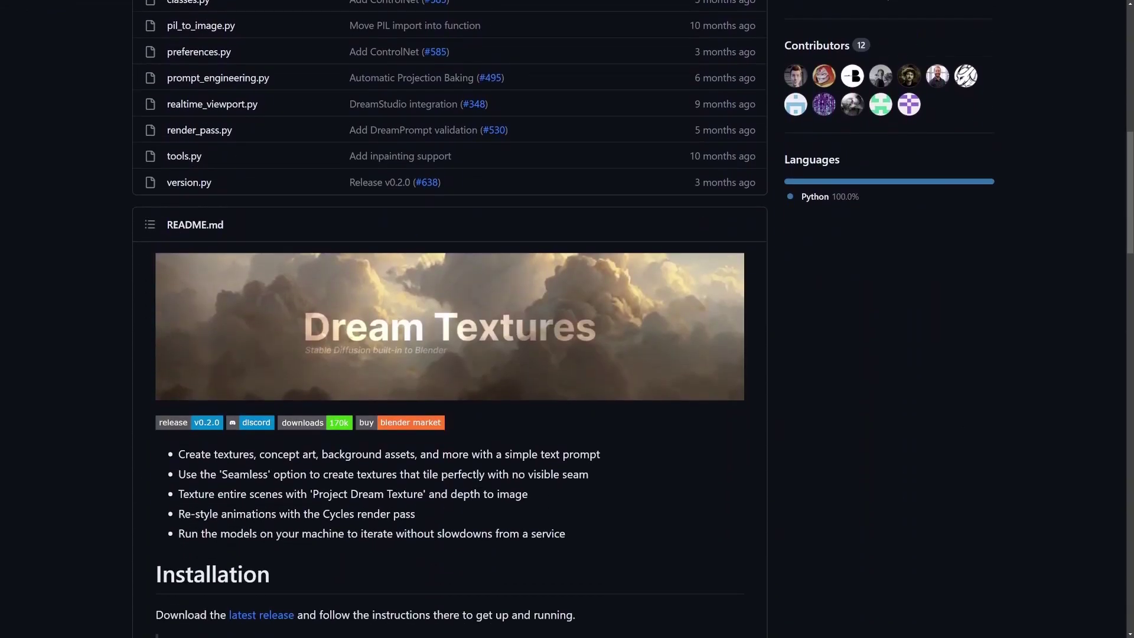
scroll(567, 319, down, 5)
scroll(567, 319, down, 4)
scroll(567, 319, down, 3)
scroll(449, 319, down, 3)
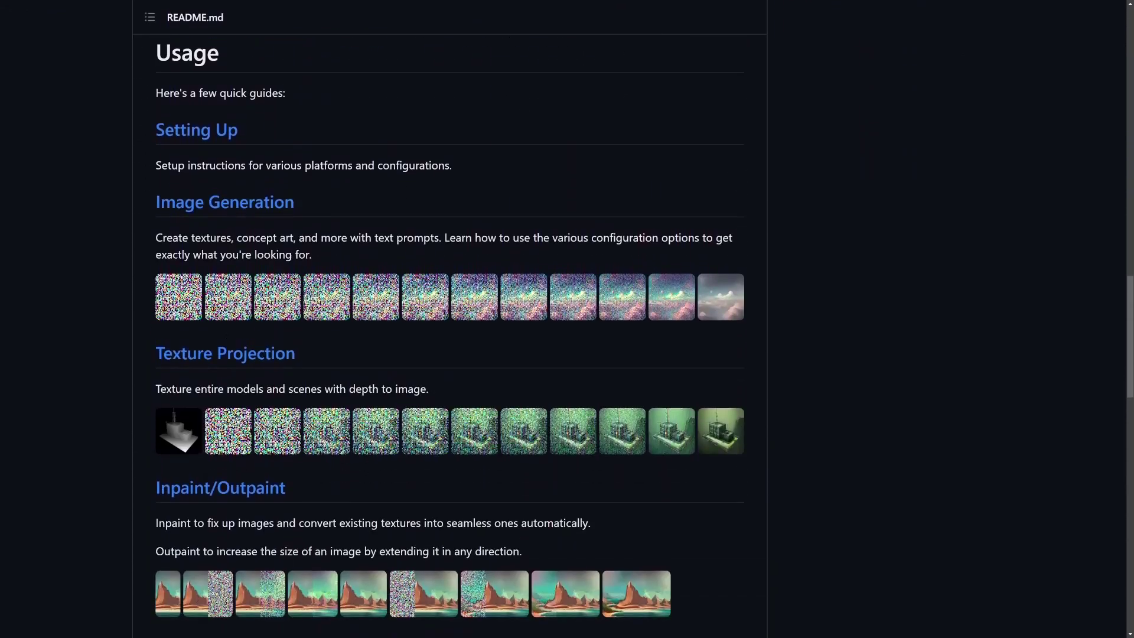
scroll(449, 318, down, 3)
scroll(449, 319, down, 3)
scroll(449, 319, down, 3)
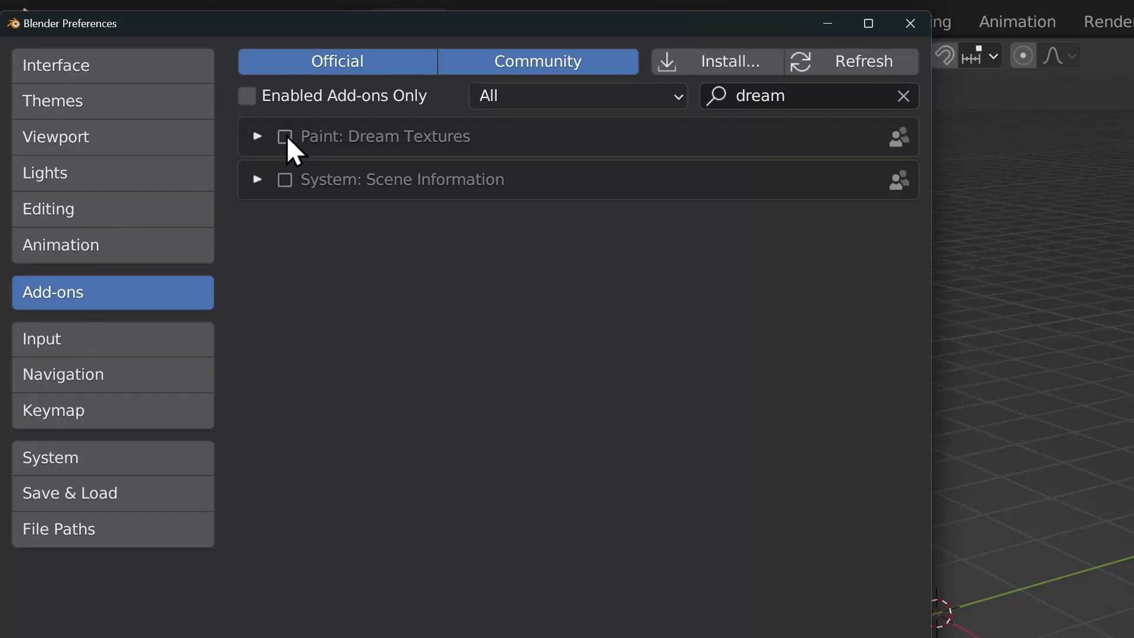
click(286, 137)
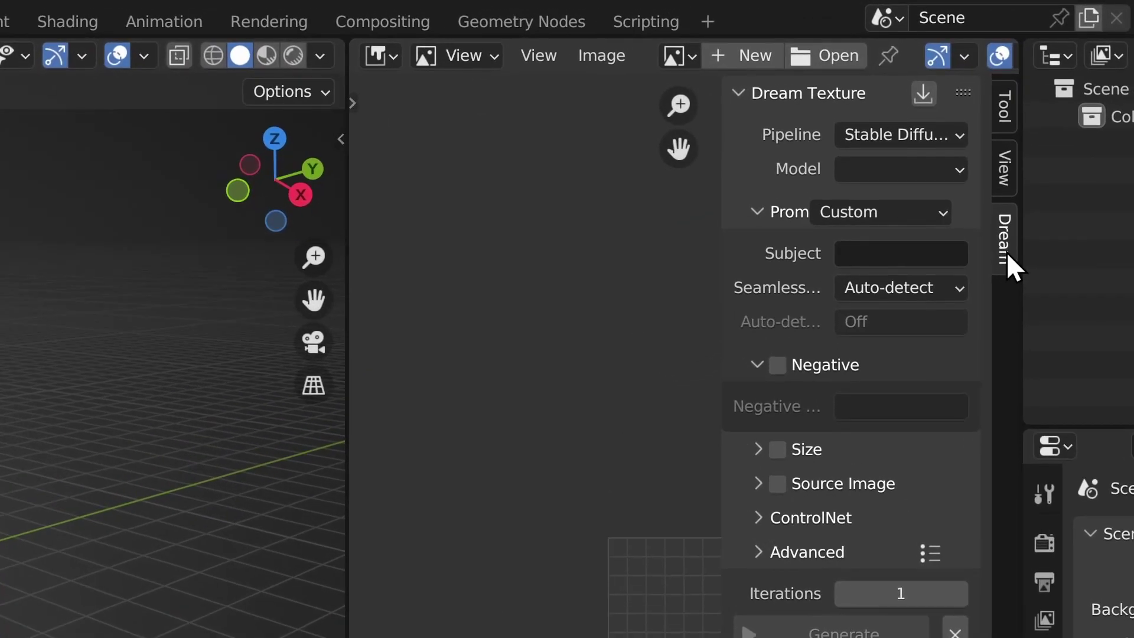
Step: Widen the sidebar and select the stabilityai/stable-diffusion-2-1 model
drag(722, 269, 480, 292)
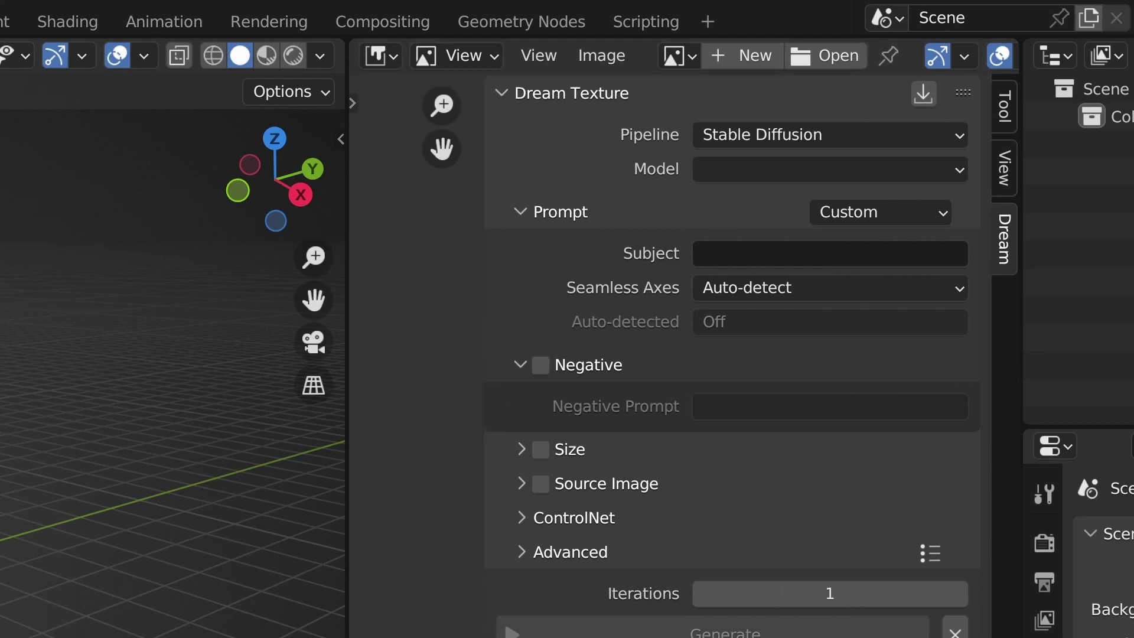
click(781, 170)
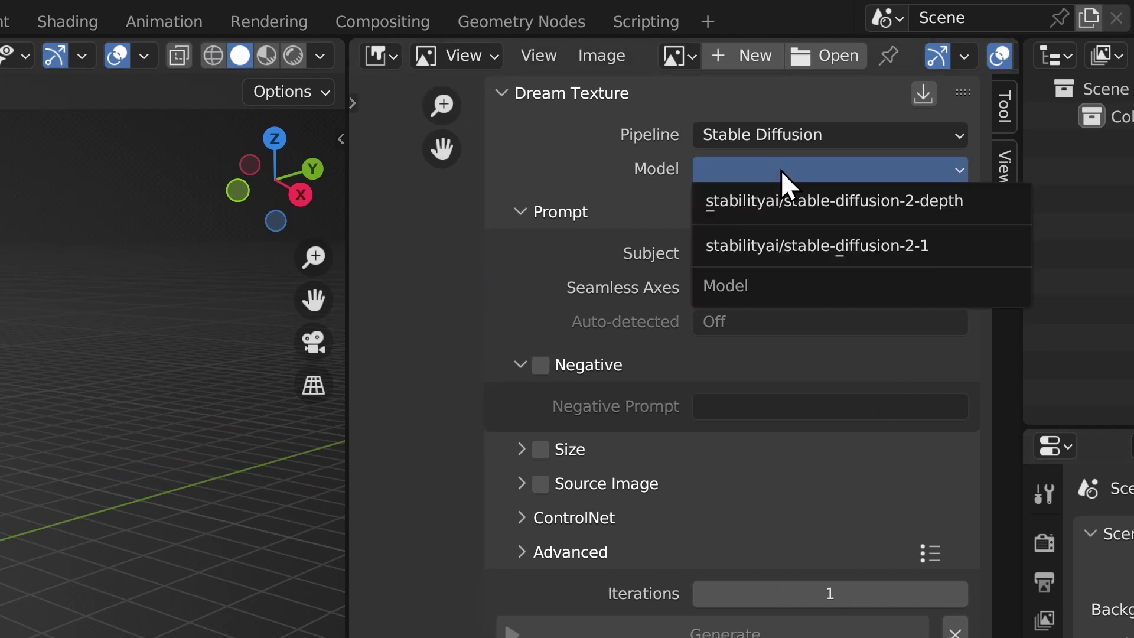
click(820, 246)
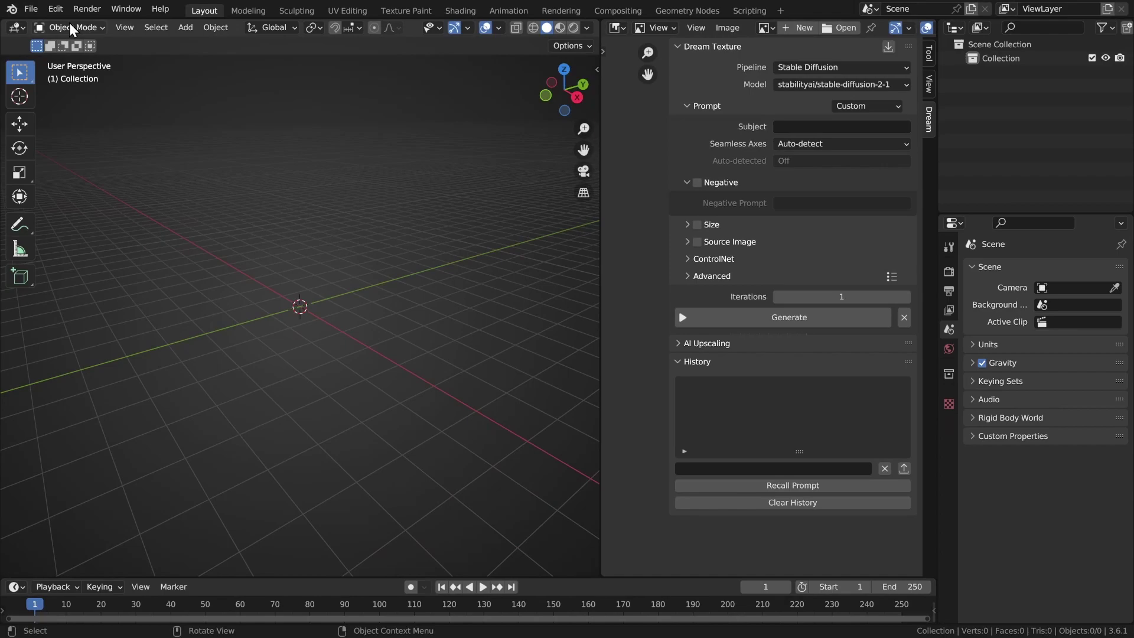
Step: Review Dream Textures models in Preferences, then switch the prompt preset to Concept Art
click(56, 9)
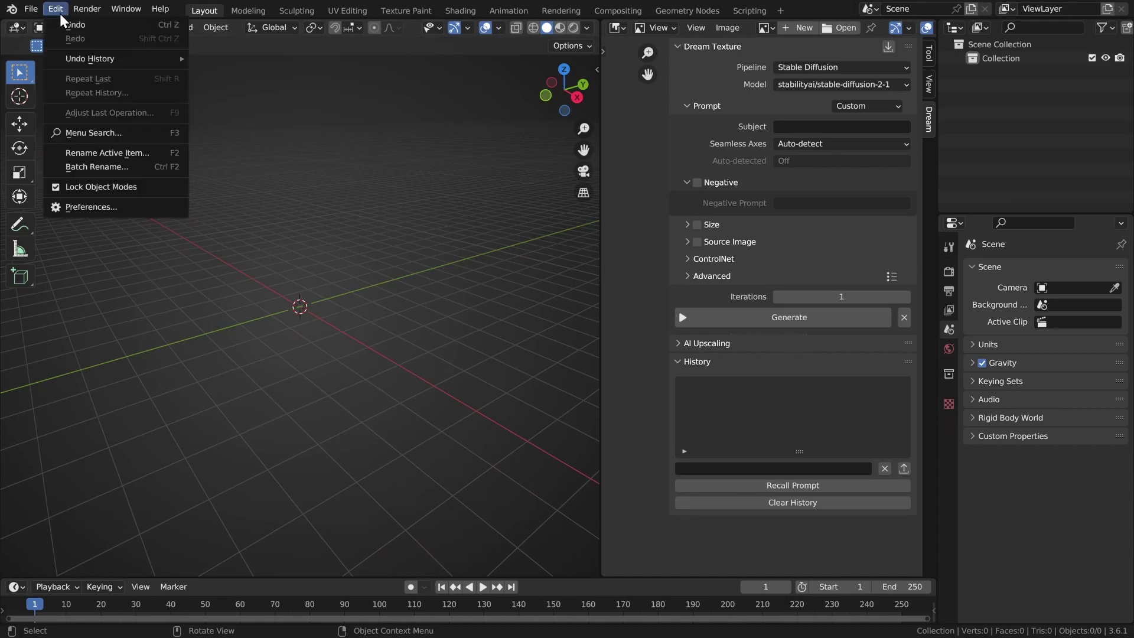
click(93, 208)
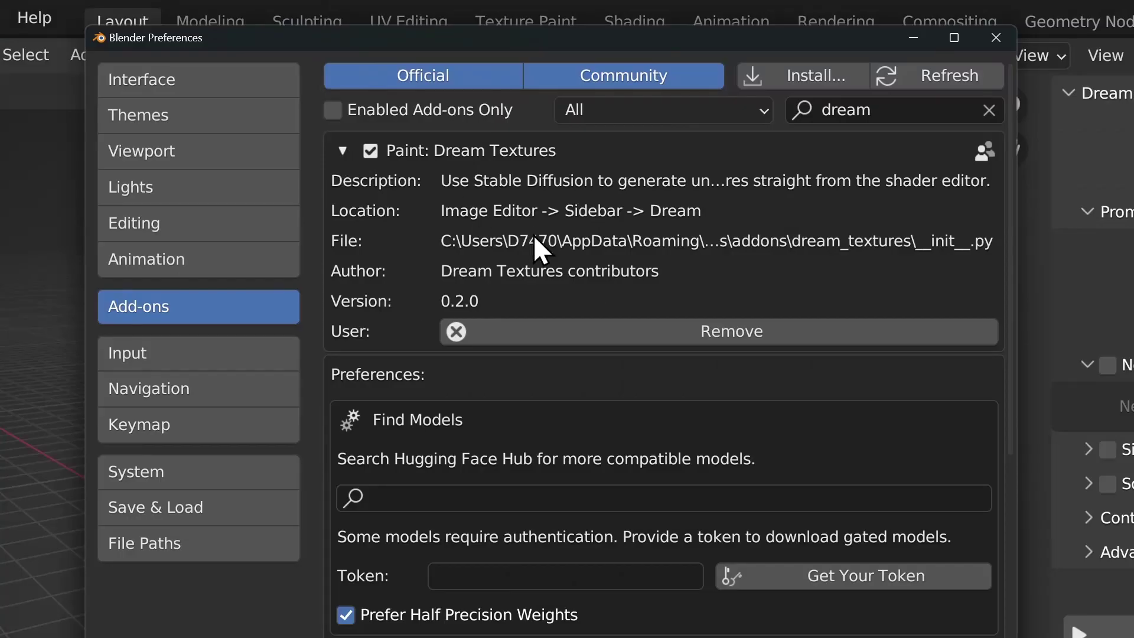
scroll(531, 271, down, 3)
scroll(525, 302, down, 3)
click(485, 277)
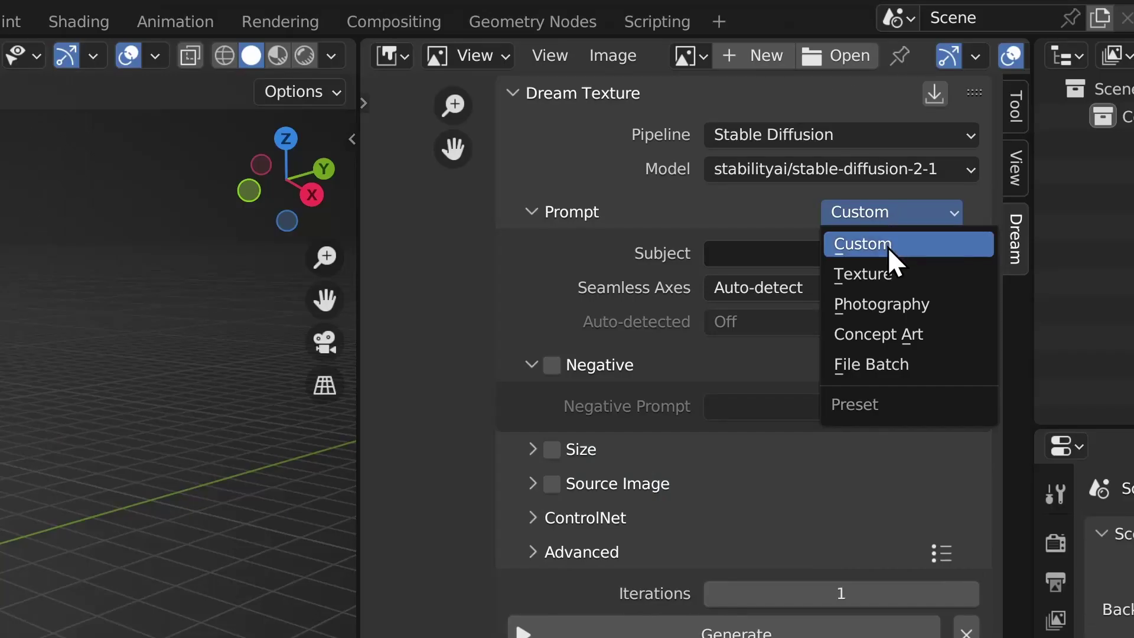
click(882, 332)
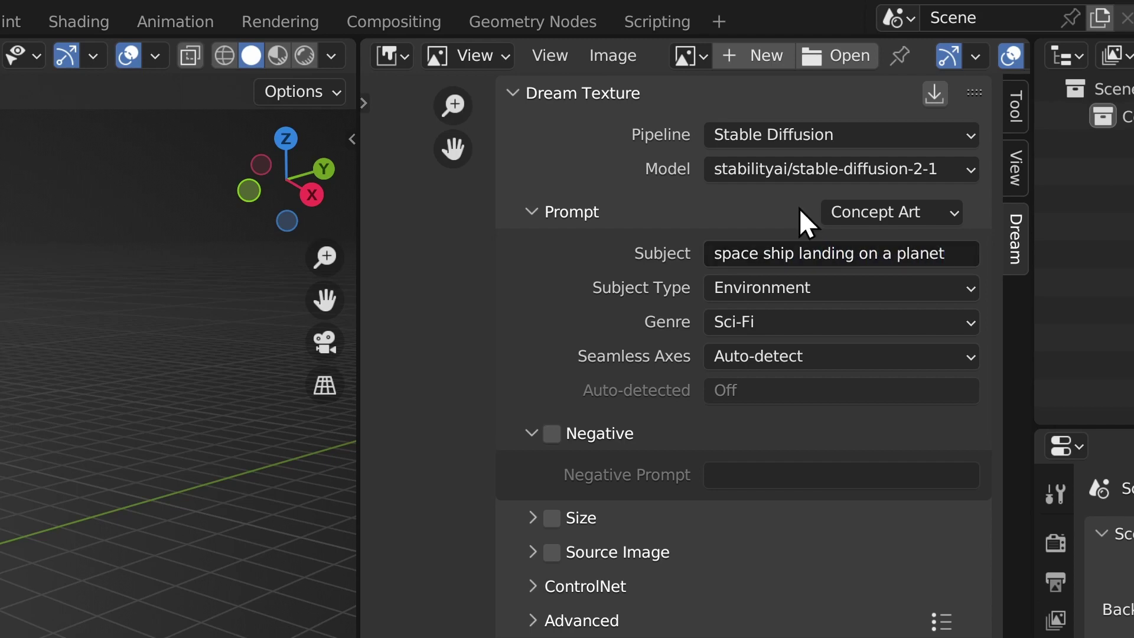
Step: Set the subject type to Vehicle and enable a custom output image size
click(767, 287)
click(775, 439)
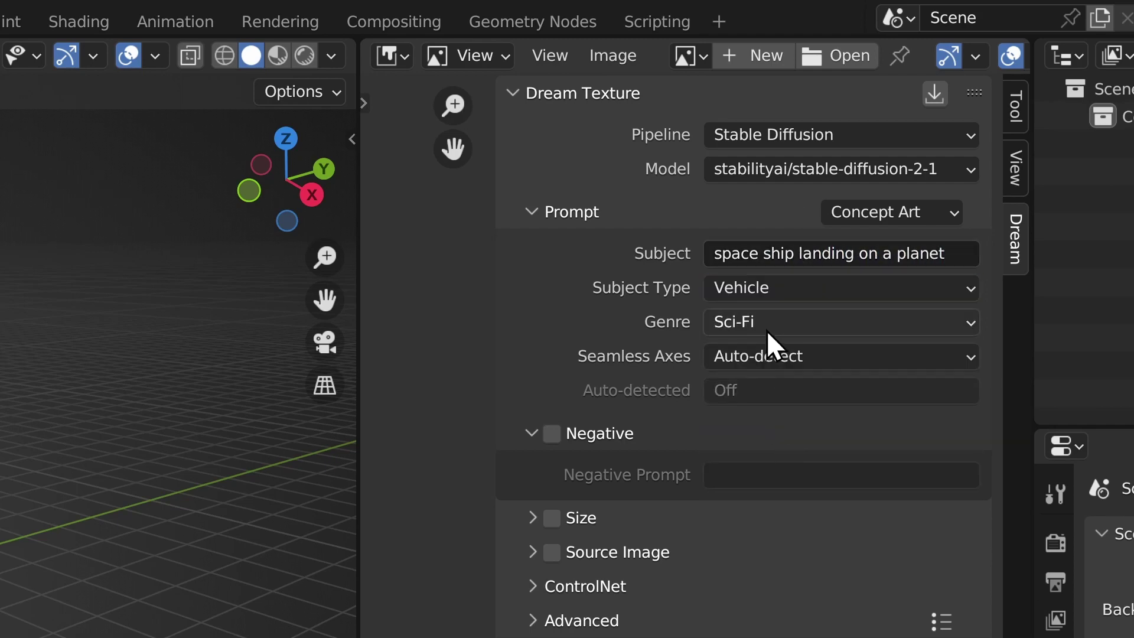
click(551, 517)
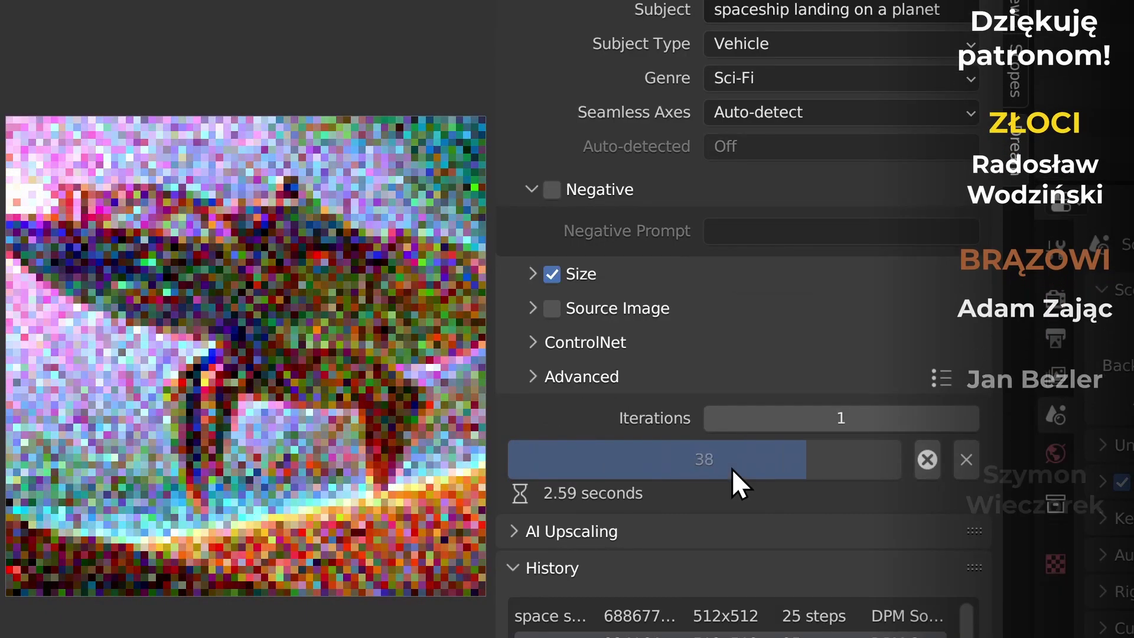
Step: Generate several spaceship-landing images, revising the prompt between runs
click(732, 469)
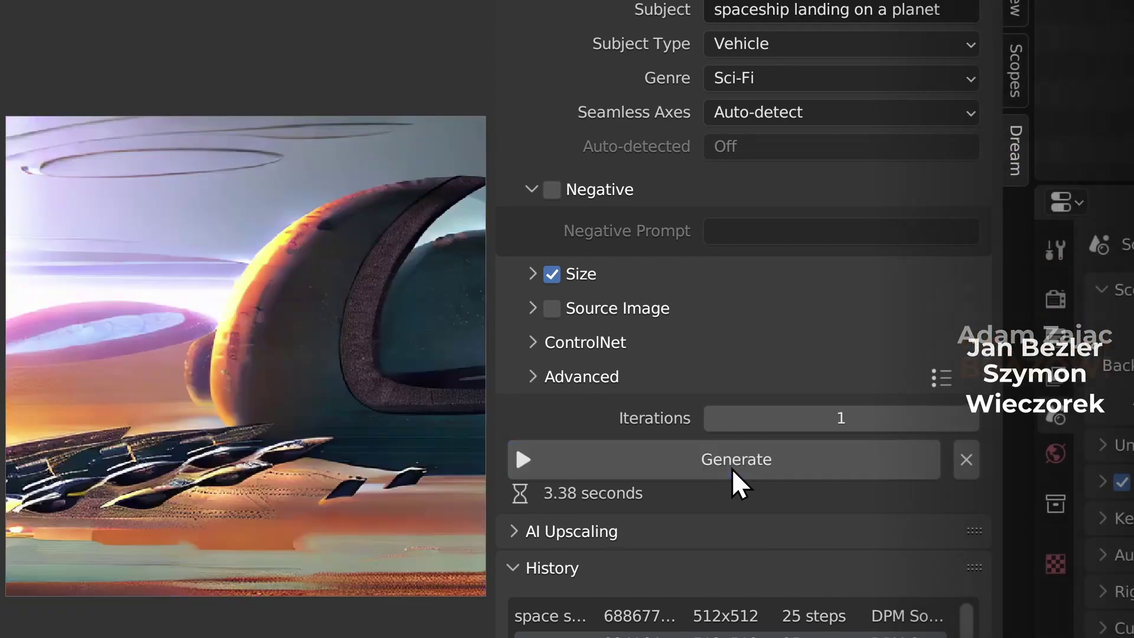
click(732, 468)
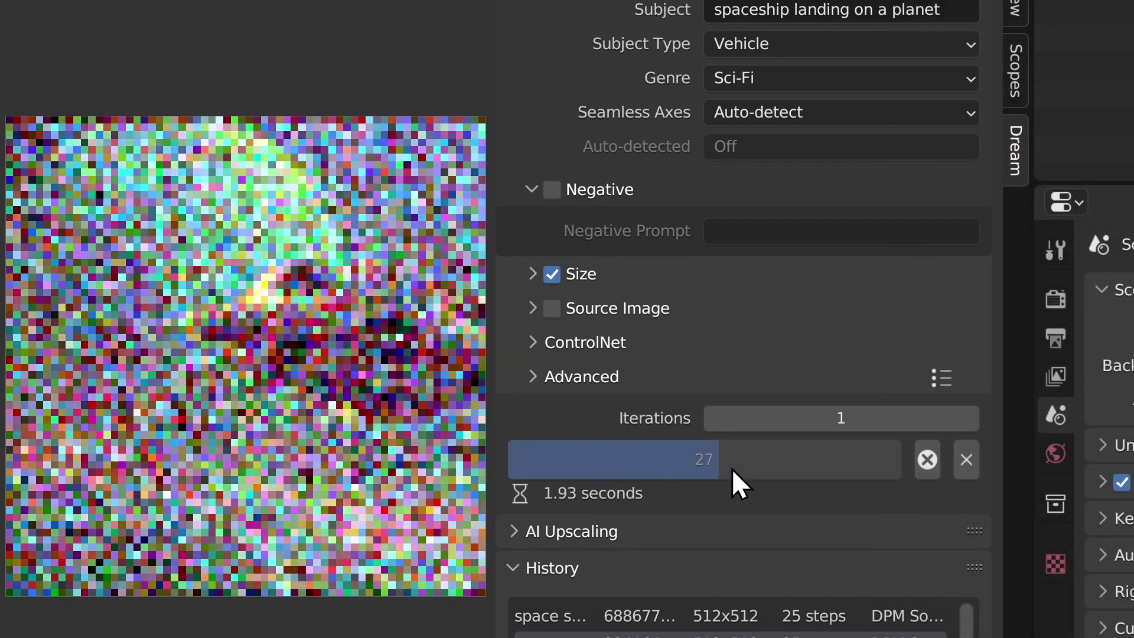
click(699, 446)
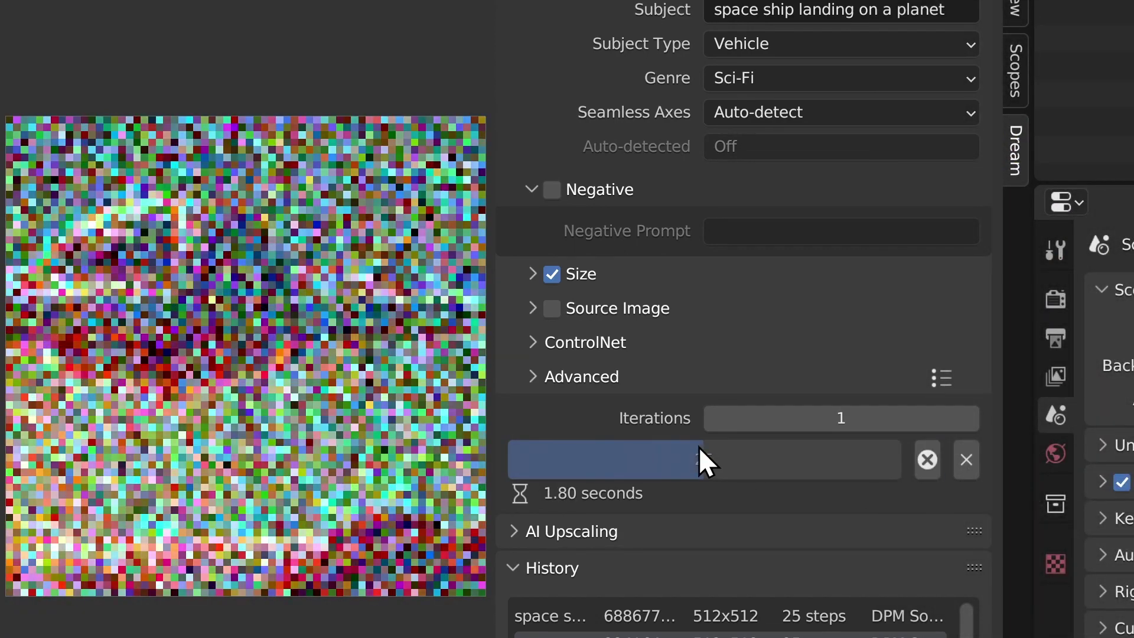
click(699, 448)
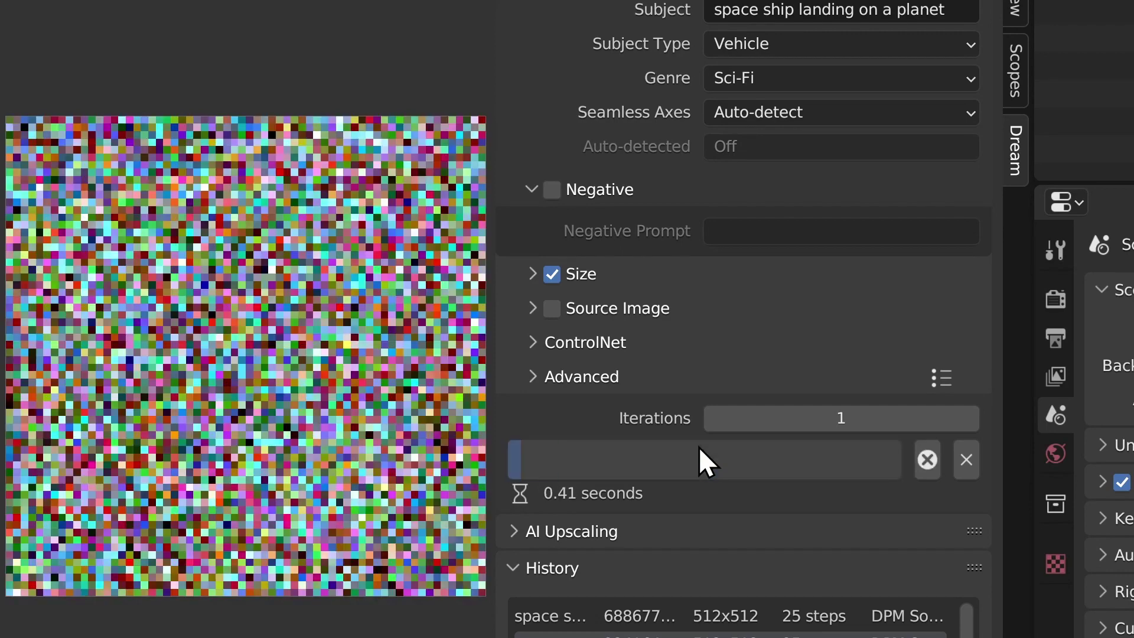
click(731, 469)
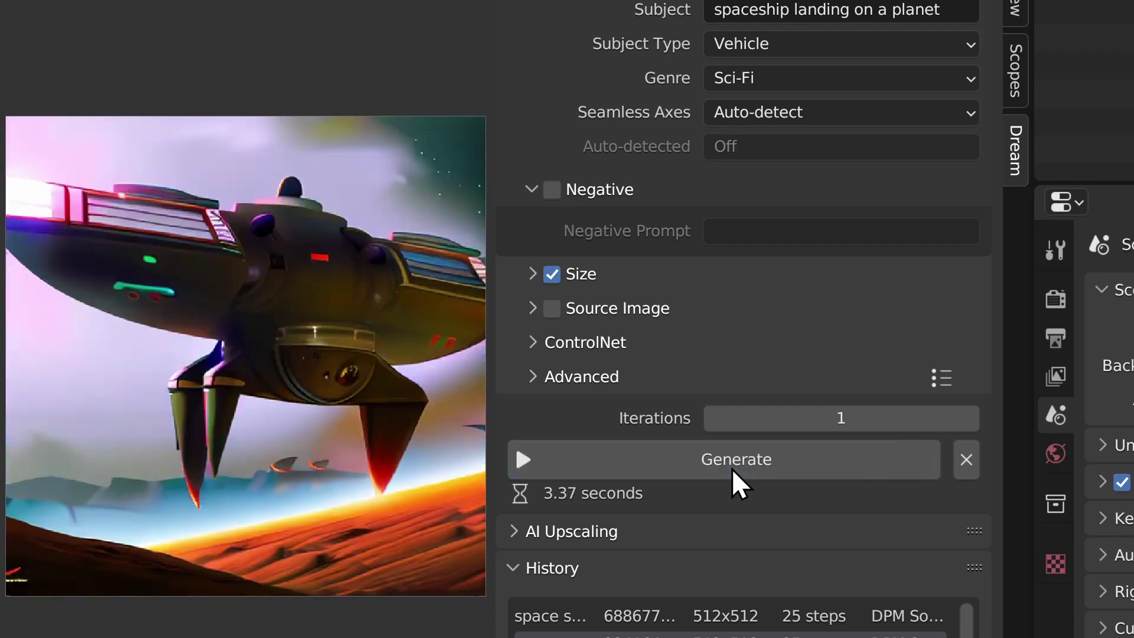
click(731, 469)
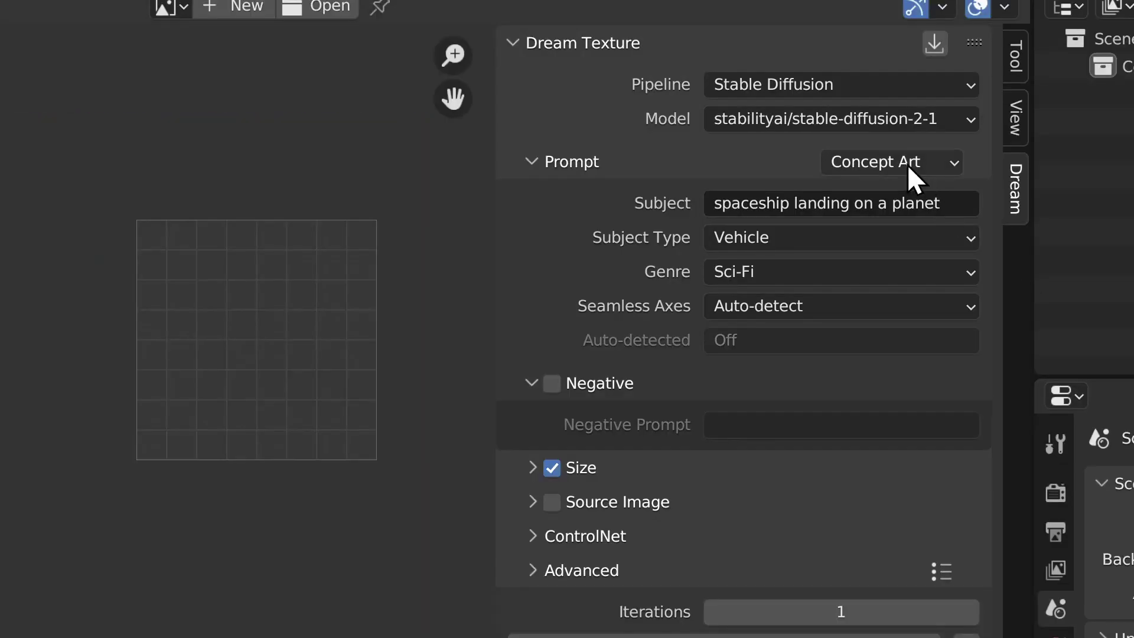
click(907, 164)
Step: Use the Texture preset with subject 'sand', seamless on Both axes, and generate two variations
click(903, 223)
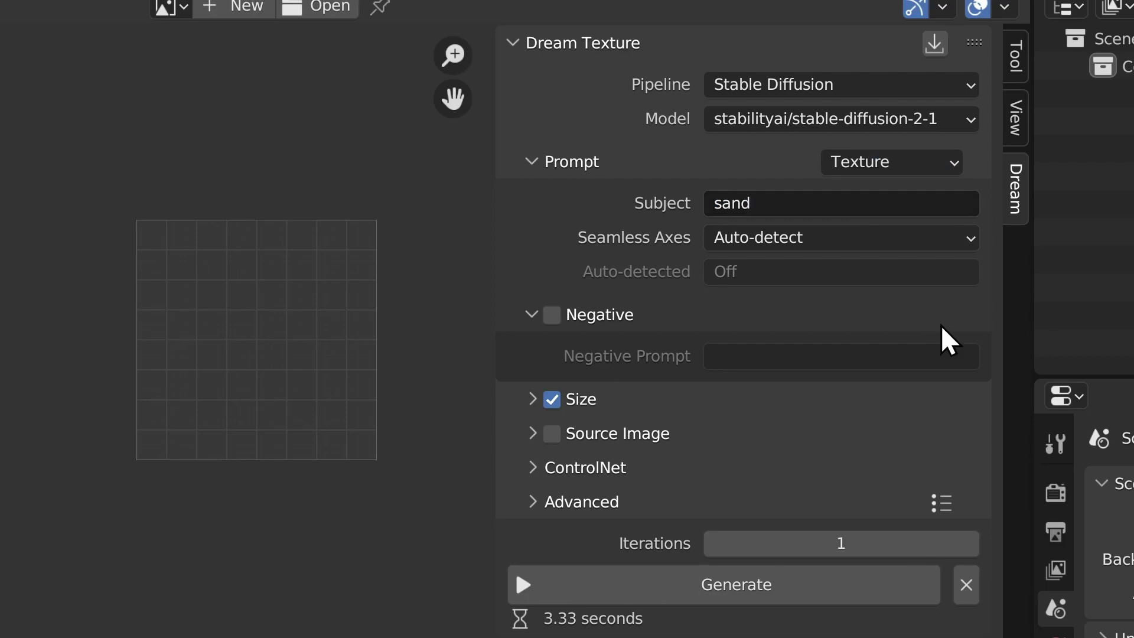
click(727, 243)
click(732, 384)
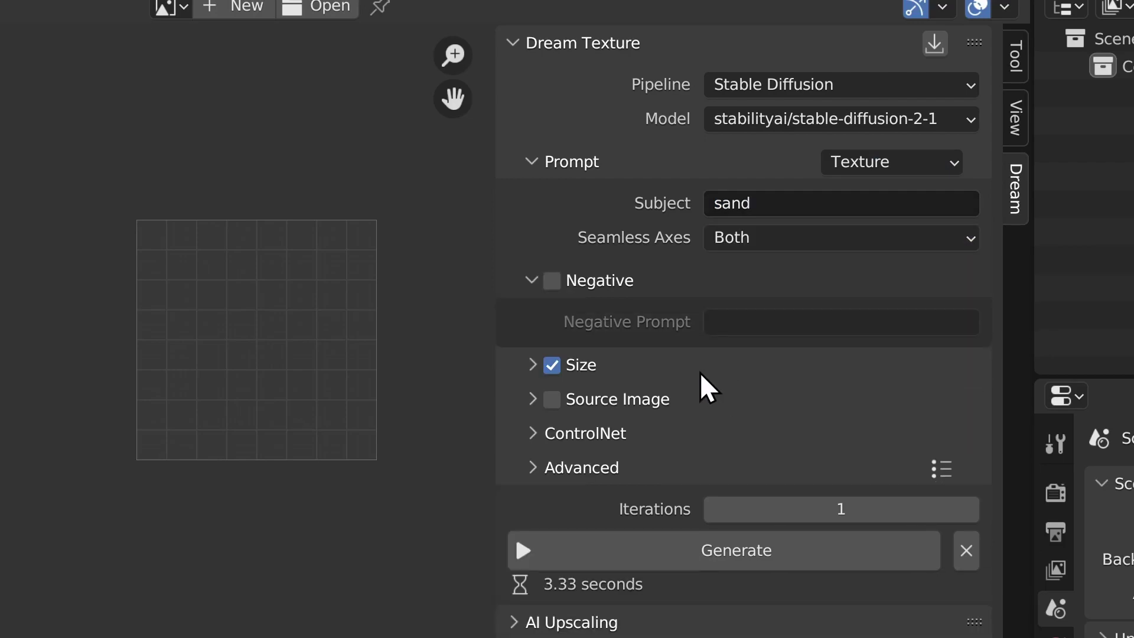
click(528, 280)
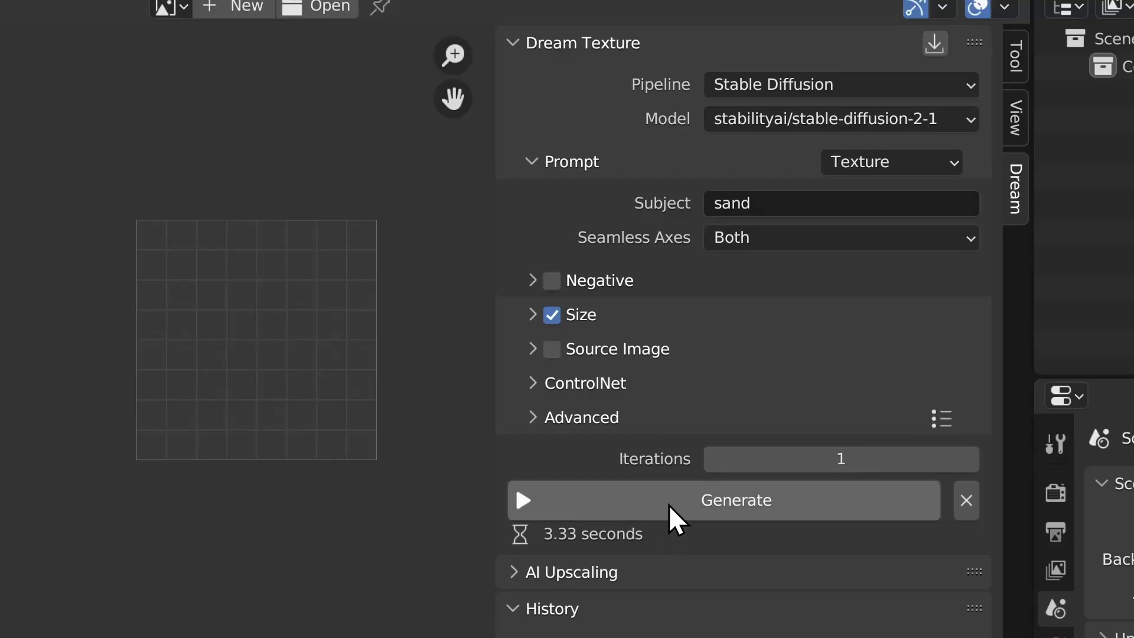
click(669, 505)
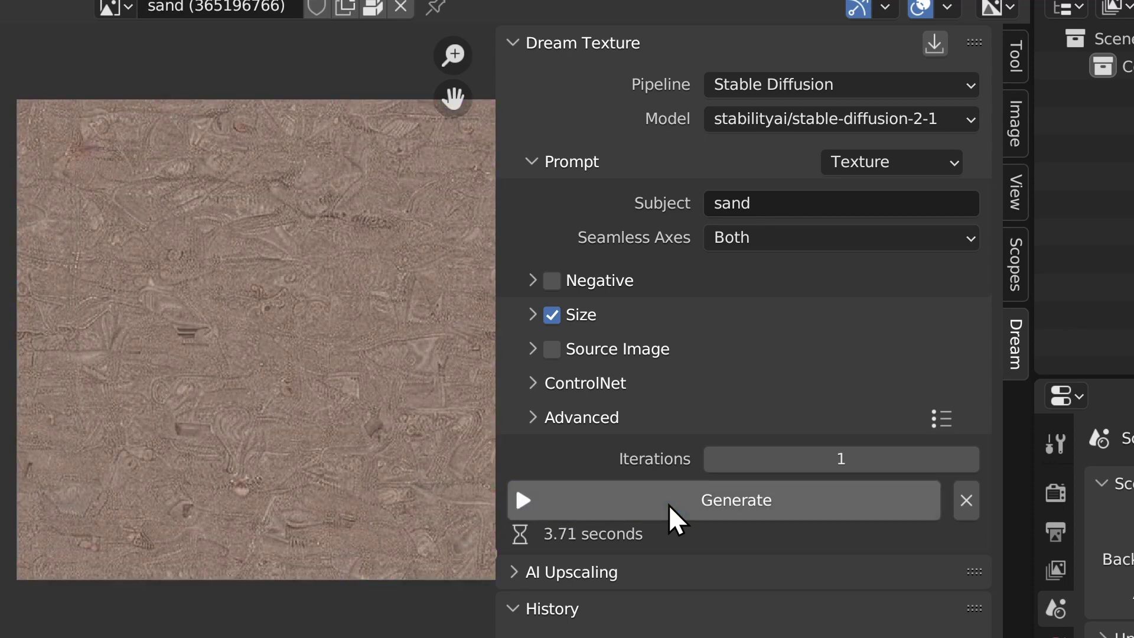
click(668, 504)
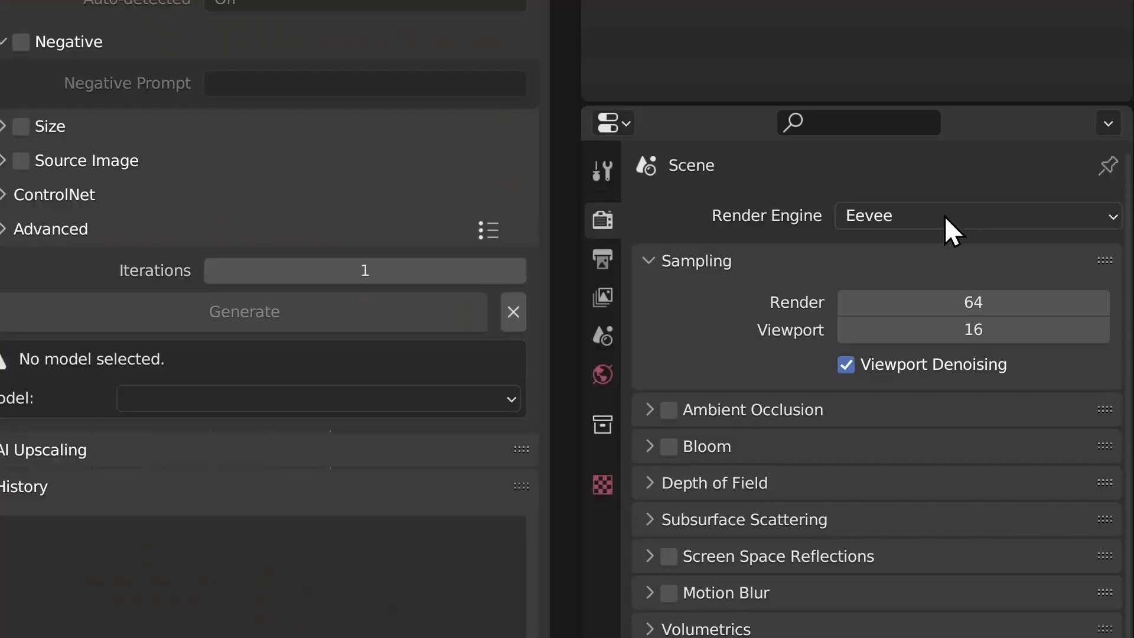
Step: Switch to the Workbench engine with rainbow normal MatCap lighting
click(944, 212)
click(934, 276)
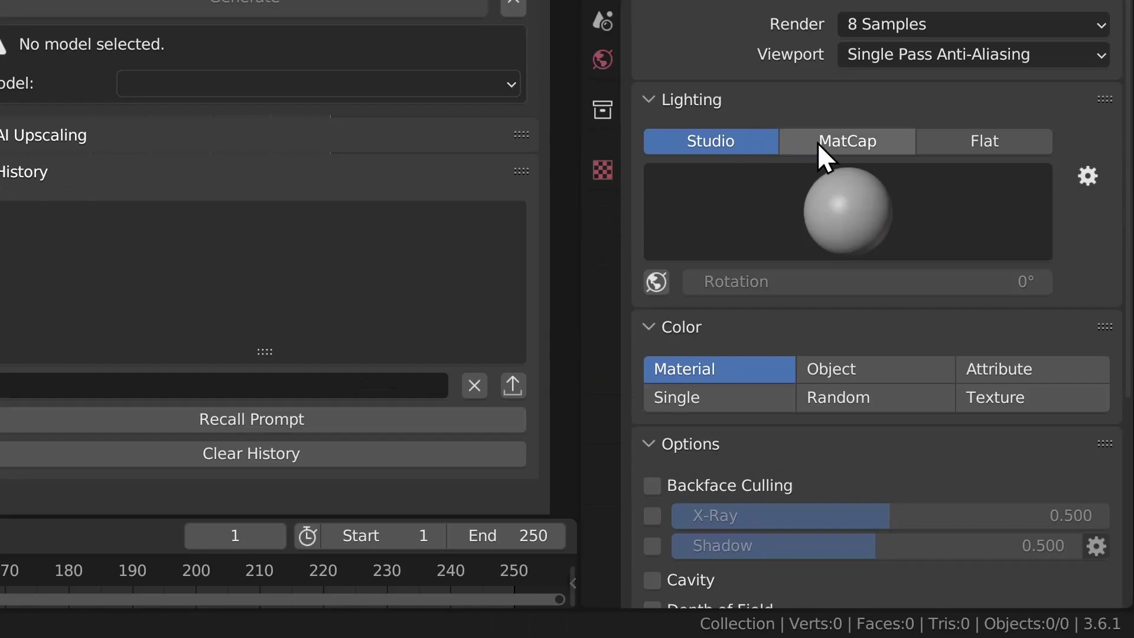
click(852, 143)
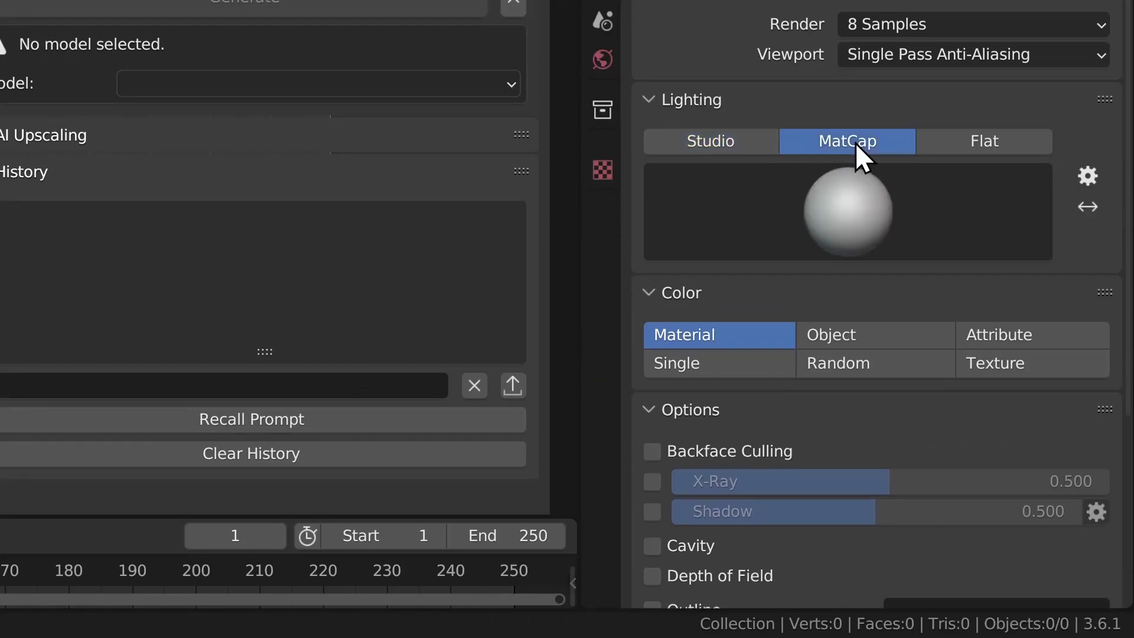
click(870, 222)
click(915, 331)
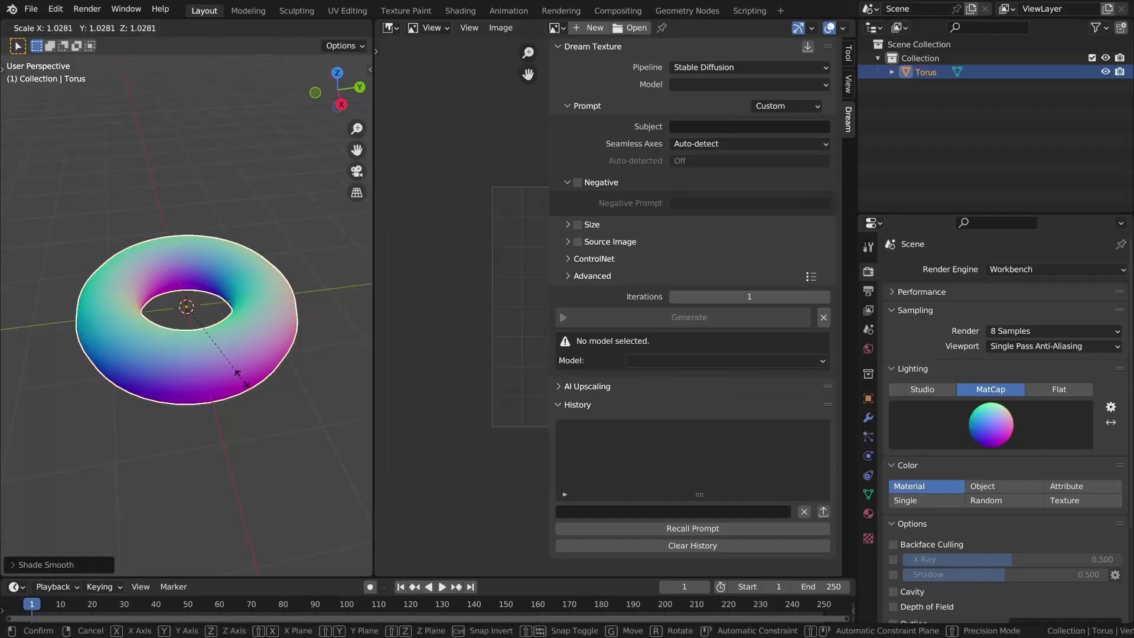
Step: Add a camera with cleared rotation and an 80 mm focal length, viewing through it
mouse_move(69, 427)
middle_down()
mouse_move(286, 405)
mouse_move(178, 370)
middle_up()
key(shift+a)
click(115, 530)
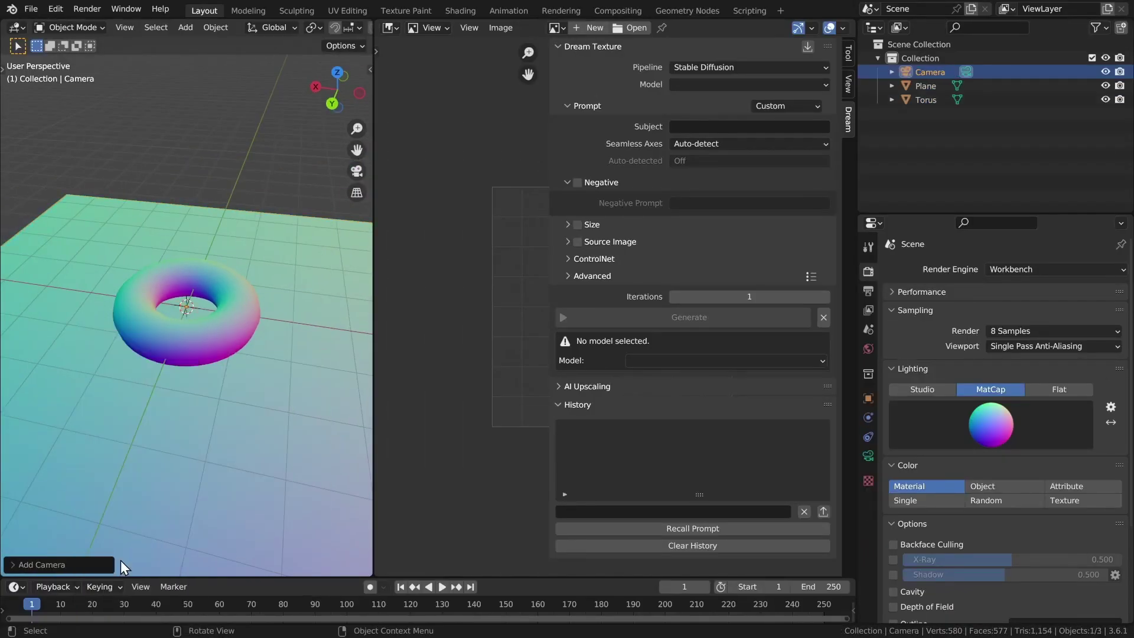
key(alt+r)
key(KP_0)
click(868, 455)
click(1012, 335)
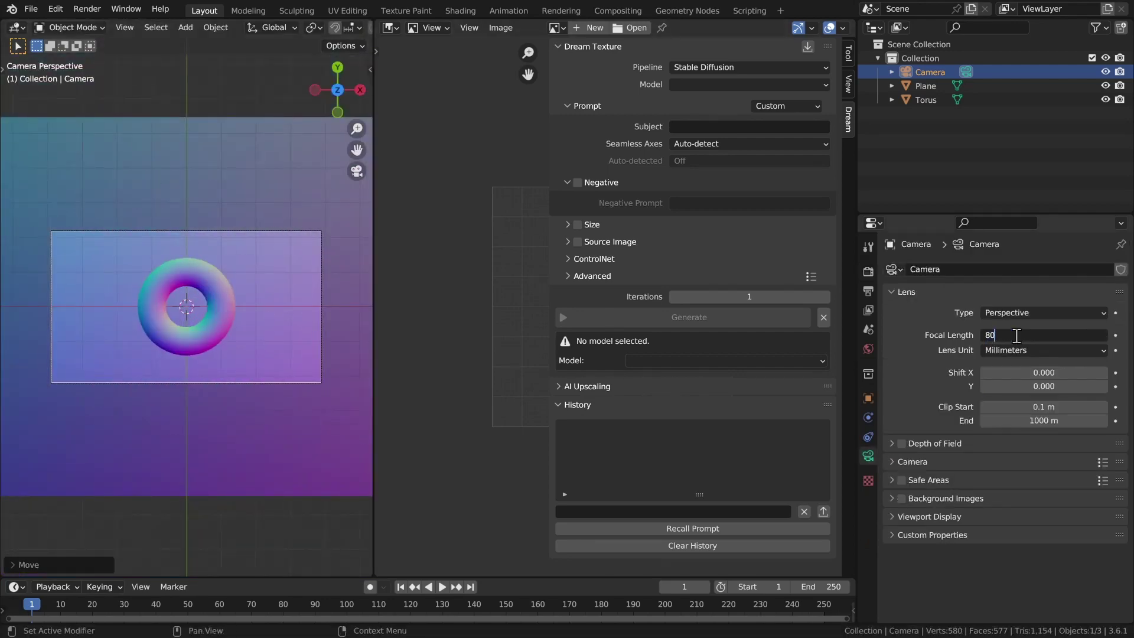
text(80)
key(Return)
key(g)
key(z)
key(z)
click(59, 345)
Step: Rotate the torus to give it a tilt
click(142, 319)
key(r)
key(r)
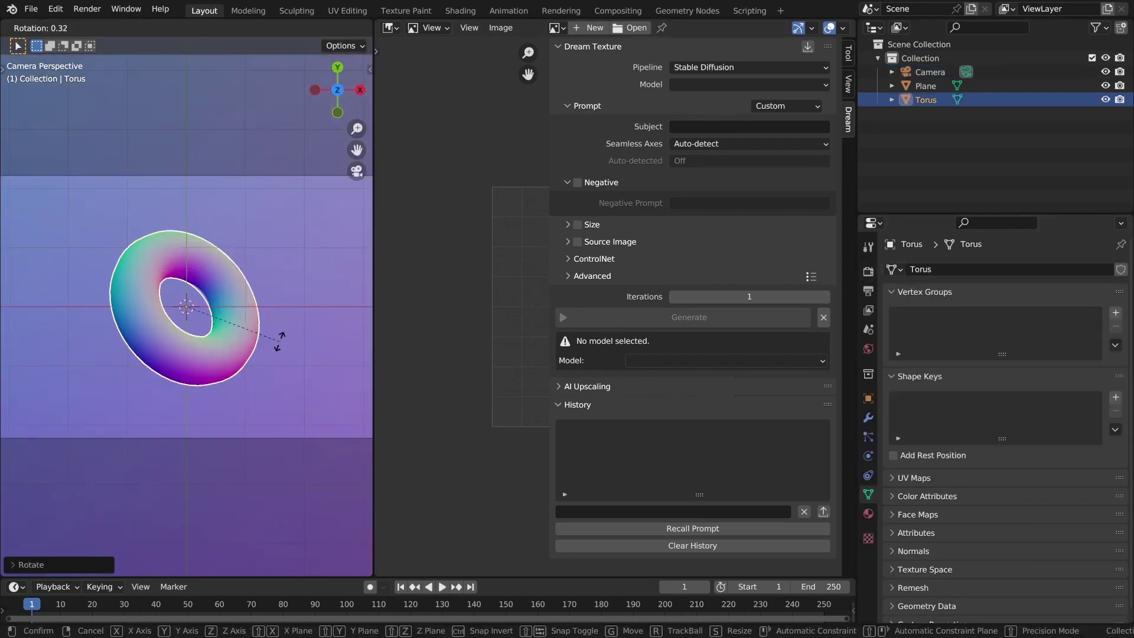
click(278, 341)
click(277, 341)
Step: Set the output resolution to 512×512 px
scroll(277, 342, down, 2)
click(868, 290)
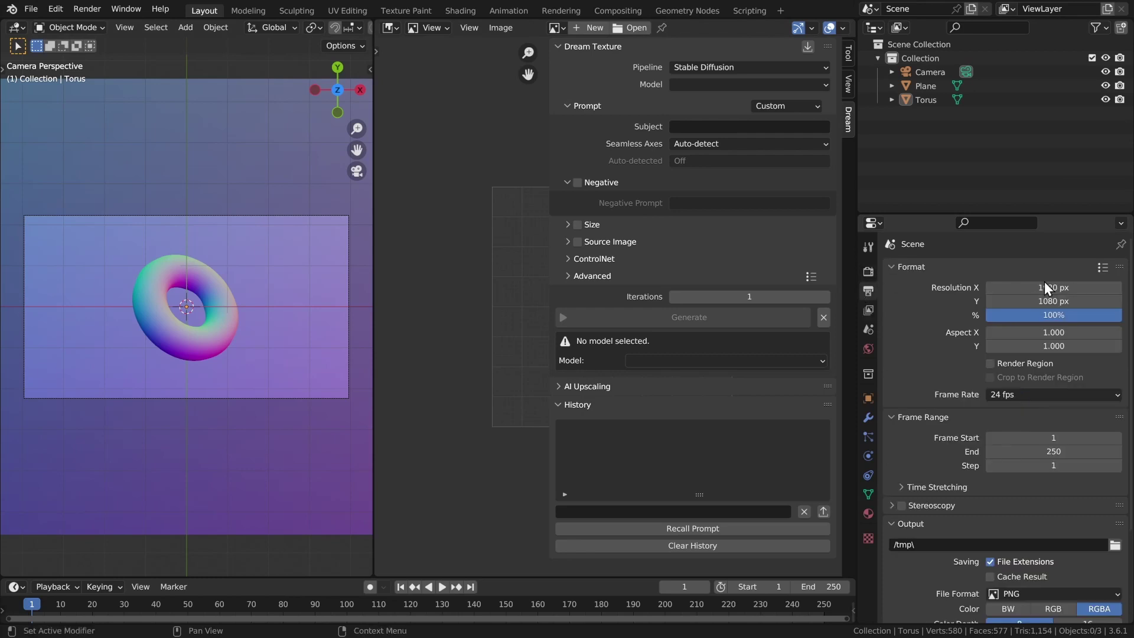
text(12)
key(Return)
Step: Move the camera closer so the torus fills the frame, then render with F12
click(349, 272)
key(g)
key(z)
key(z)
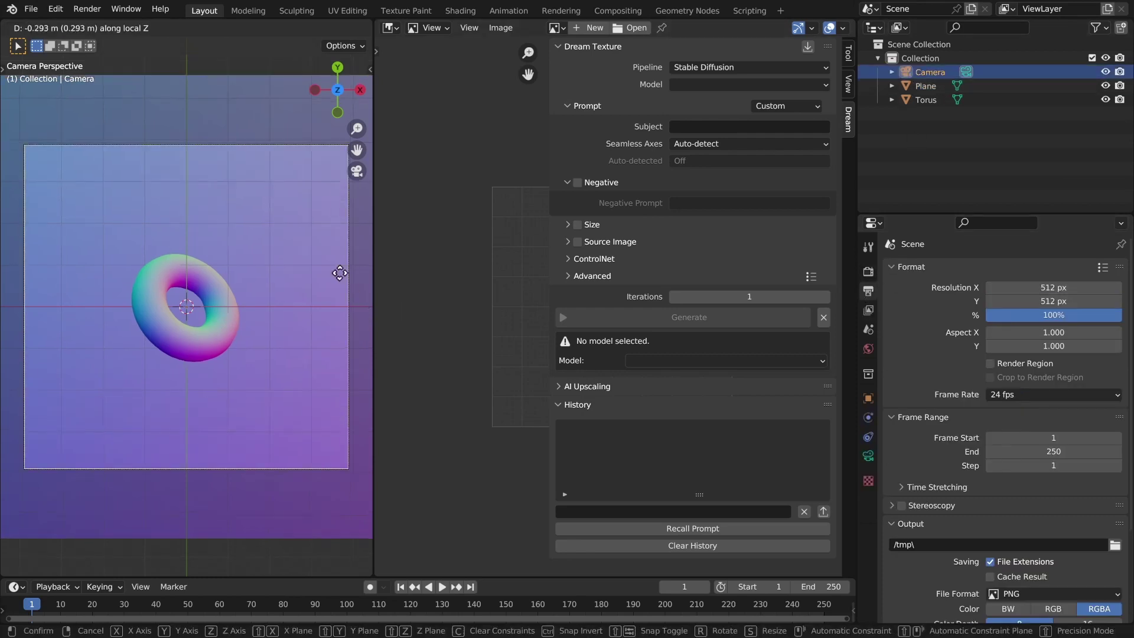
click(299, 169)
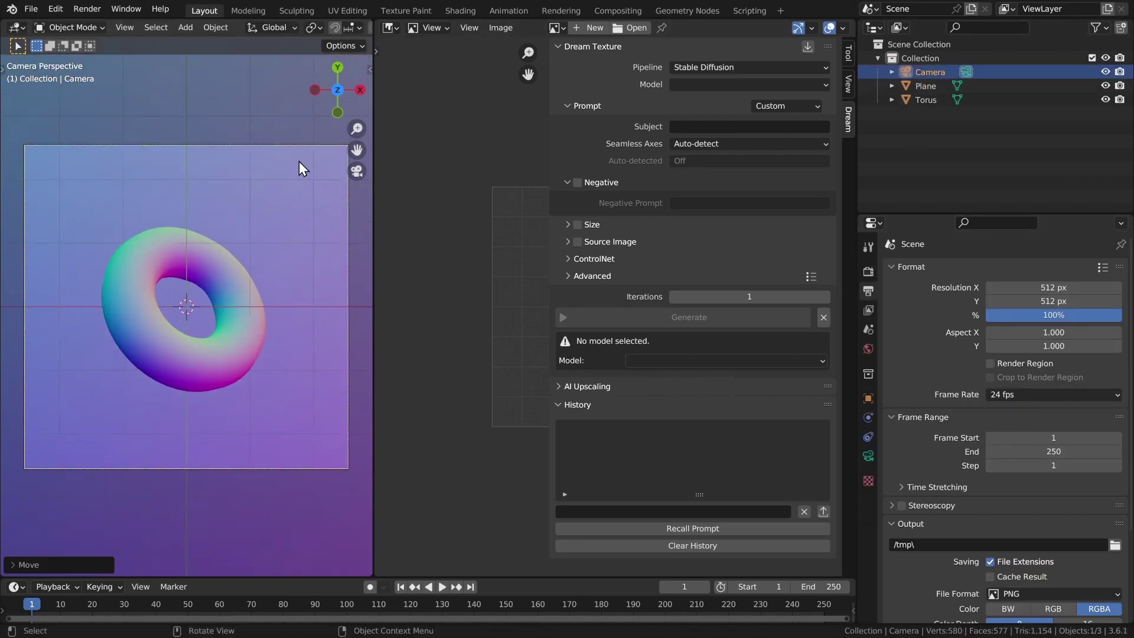
key(F12)
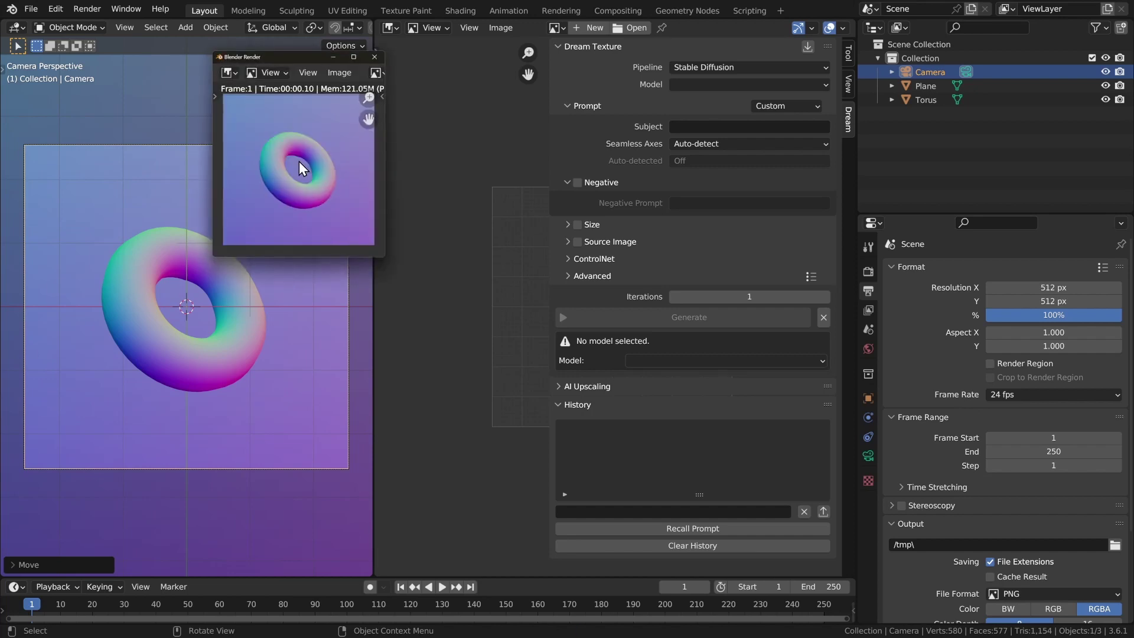
click(338, 72)
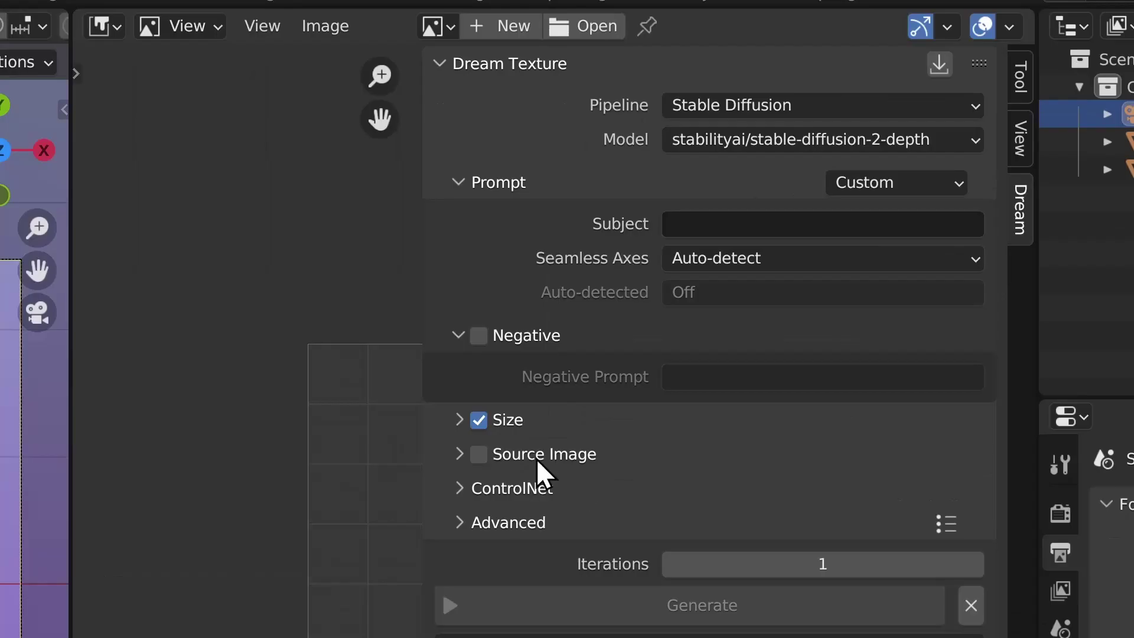
click(522, 456)
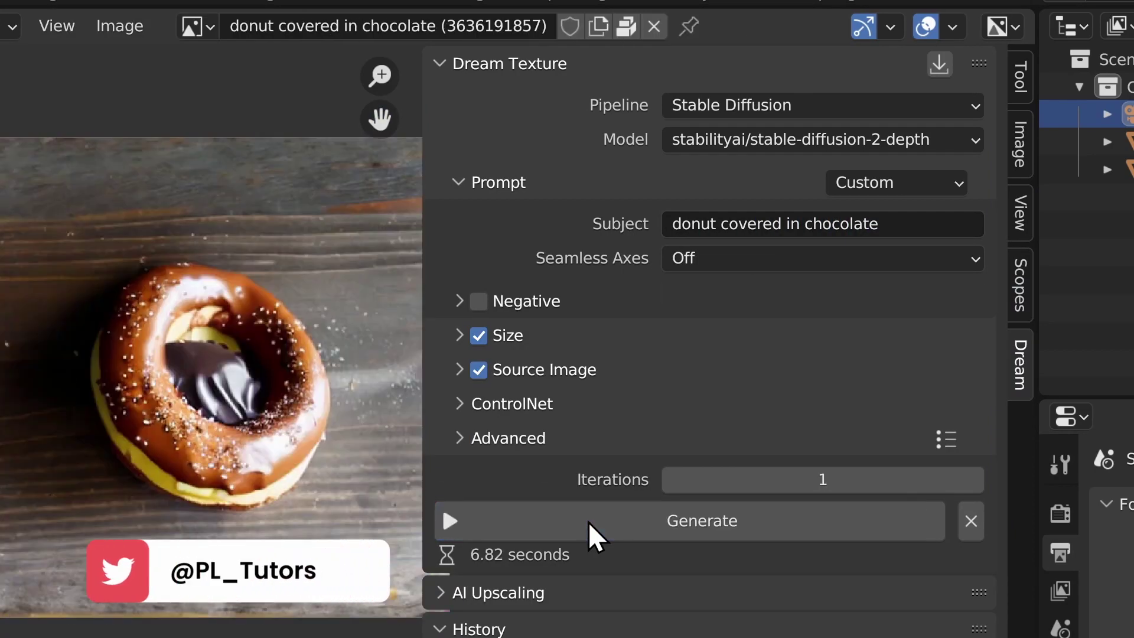
Step: Generate two more chocolate-donut variations, then duplicate the torus and place the copy
click(588, 522)
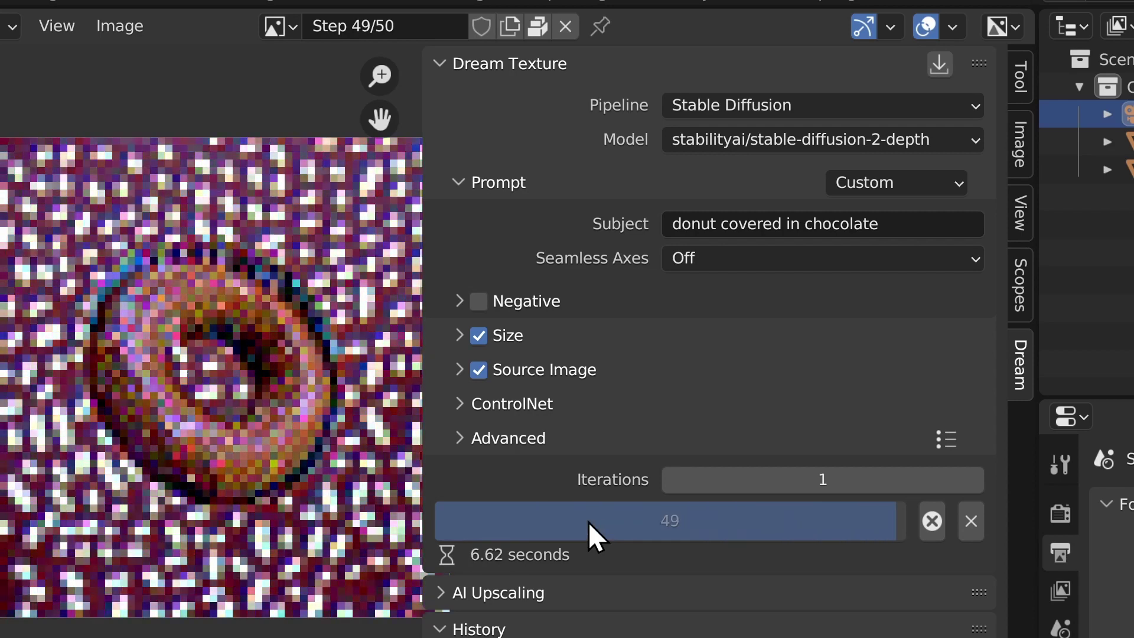
click(588, 522)
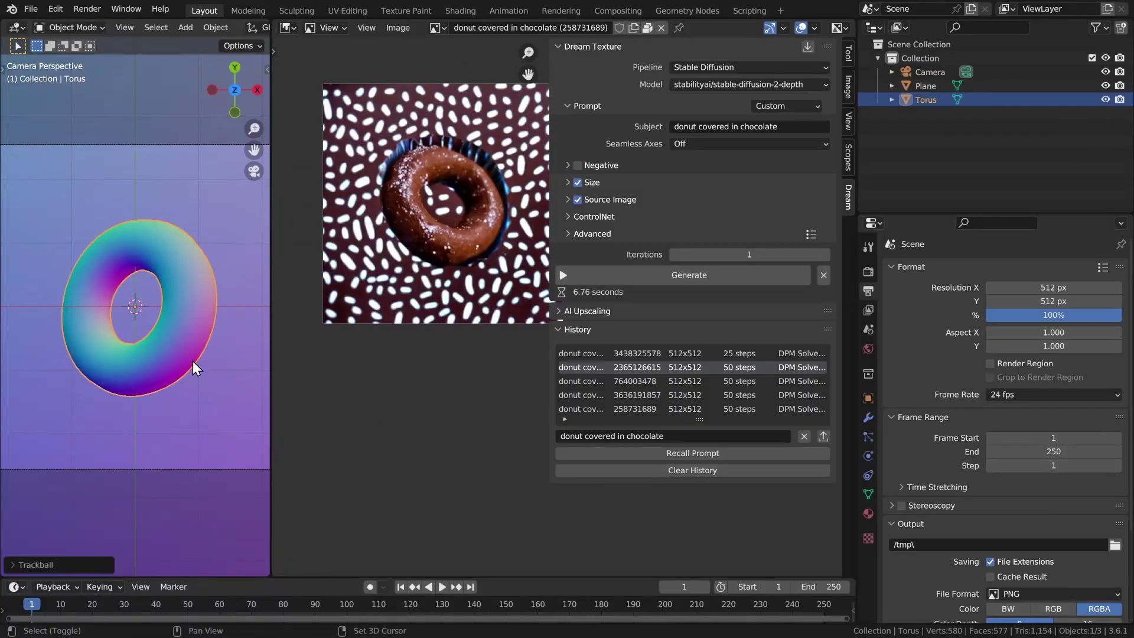
key(shift+d)
click(199, 285)
Step: Shrink the copied torus and generate a depth-guided image from both tori
click(173, 313)
key(Home)
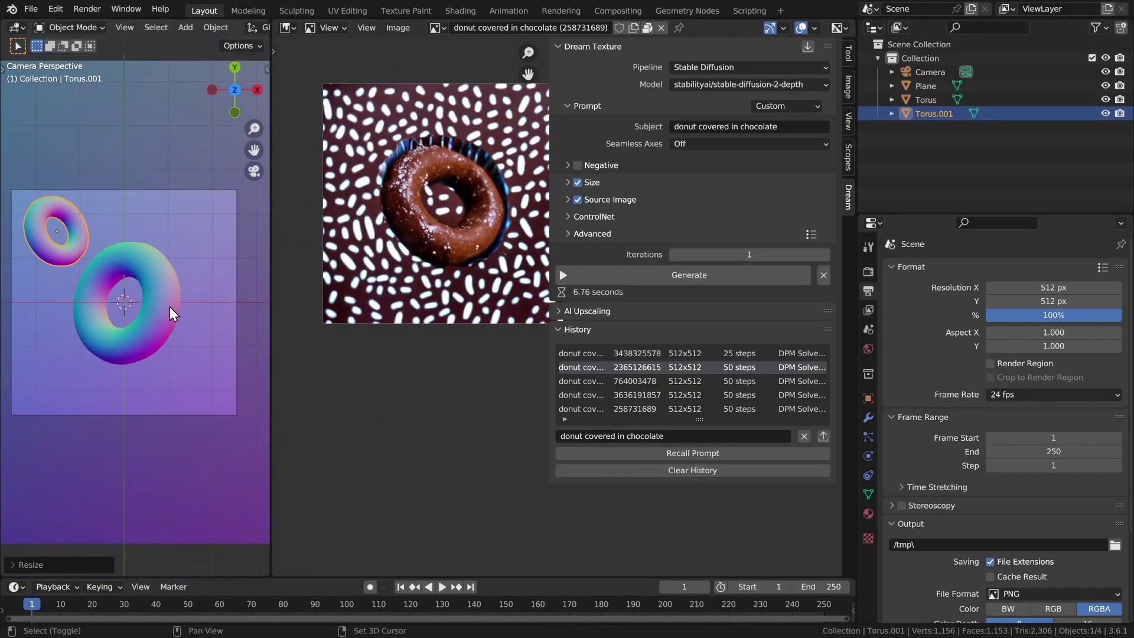
click(638, 274)
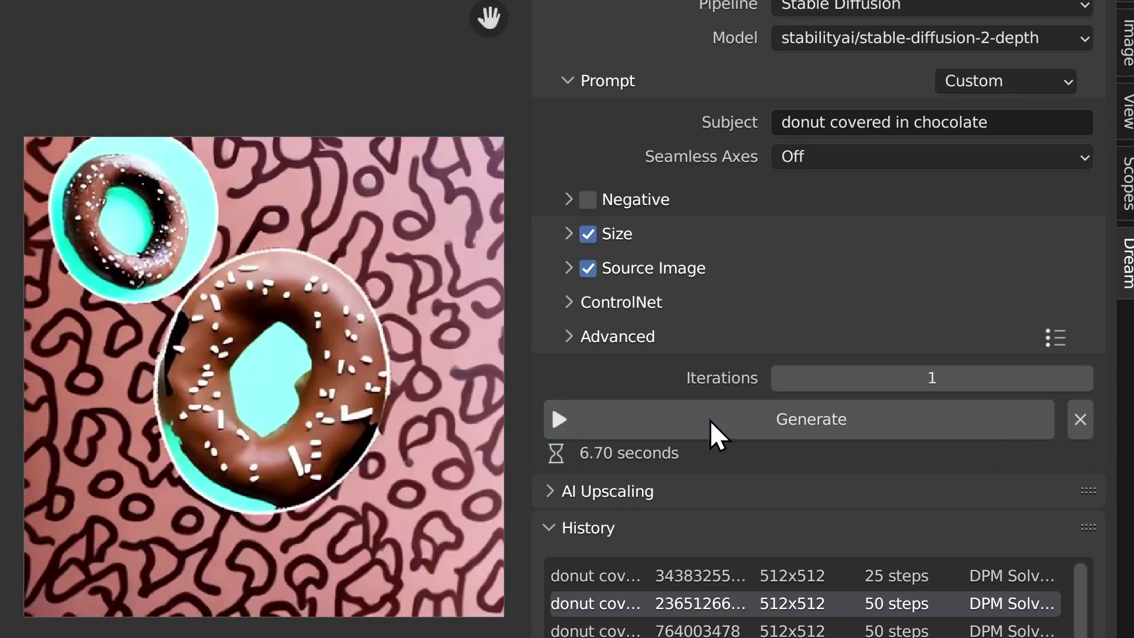
Step: Generate four more donut variations, ending with a sprinkle-covered version
click(710, 419)
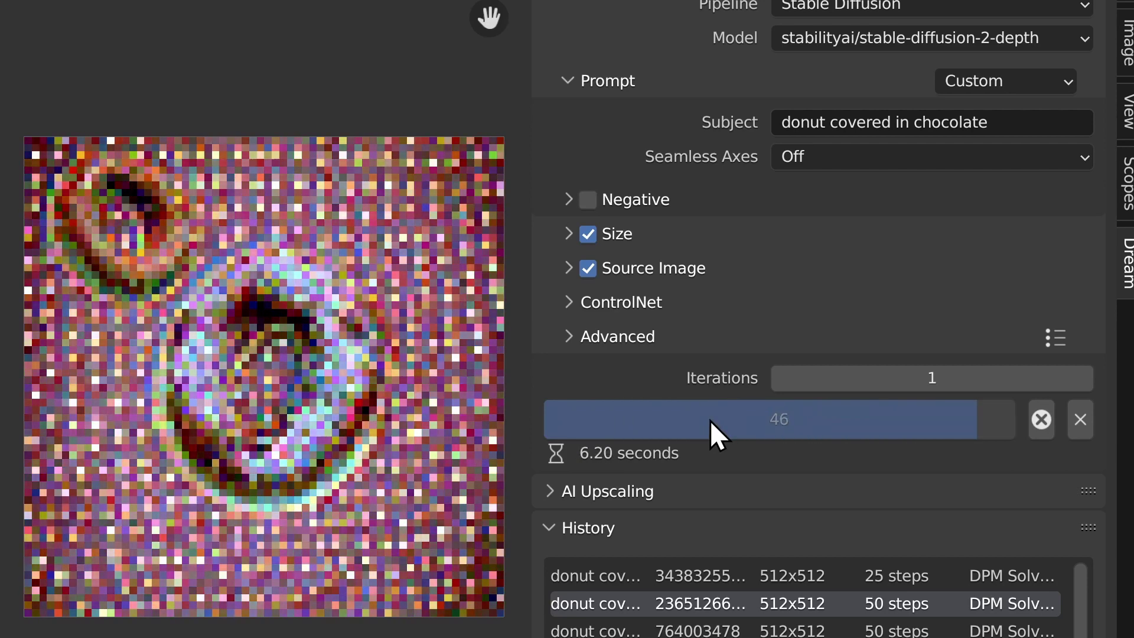
click(710, 420)
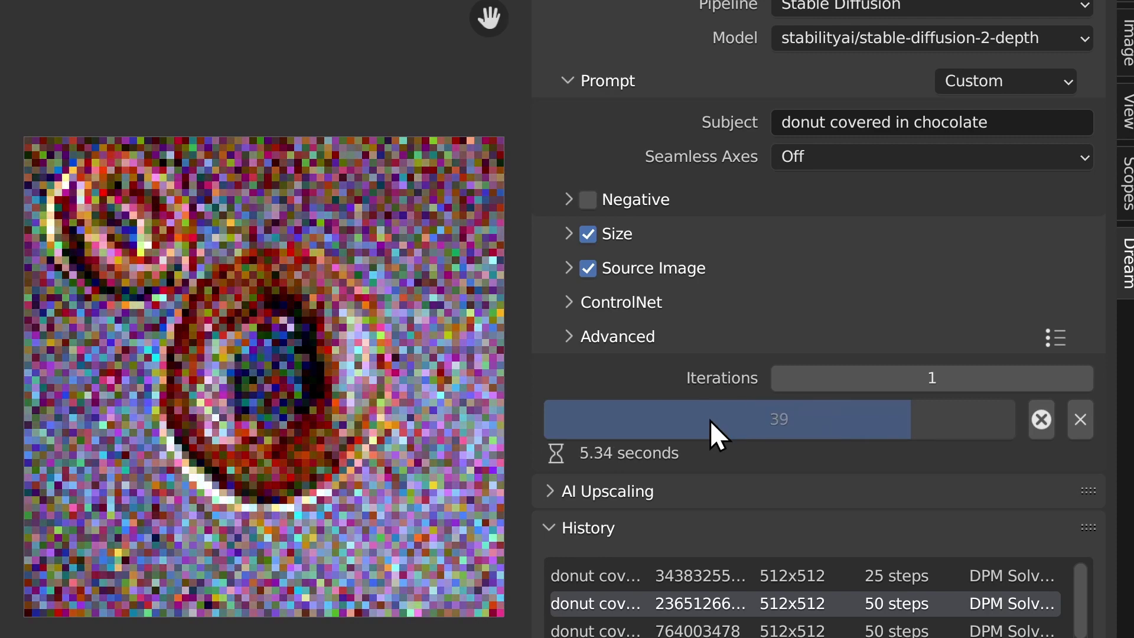
click(710, 420)
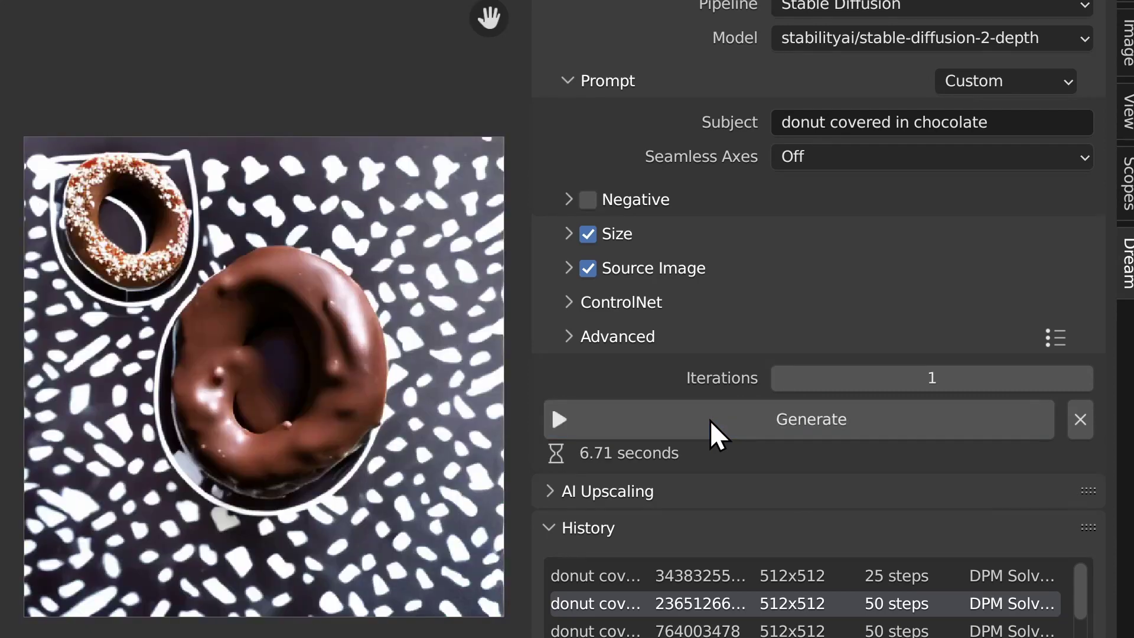
click(709, 420)
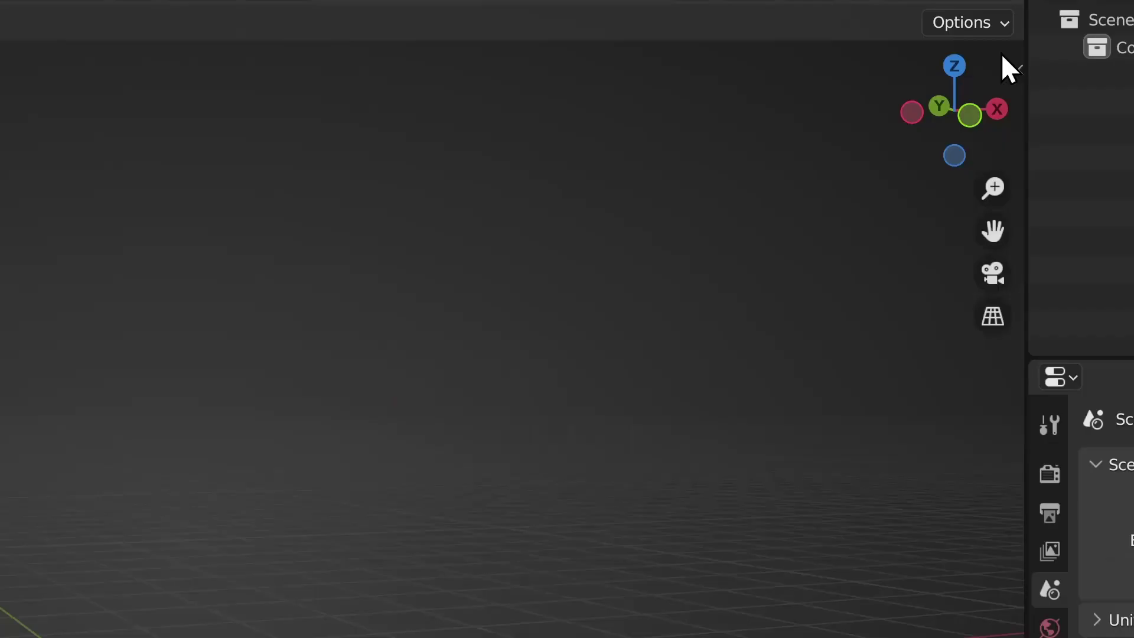
click(1000, 56)
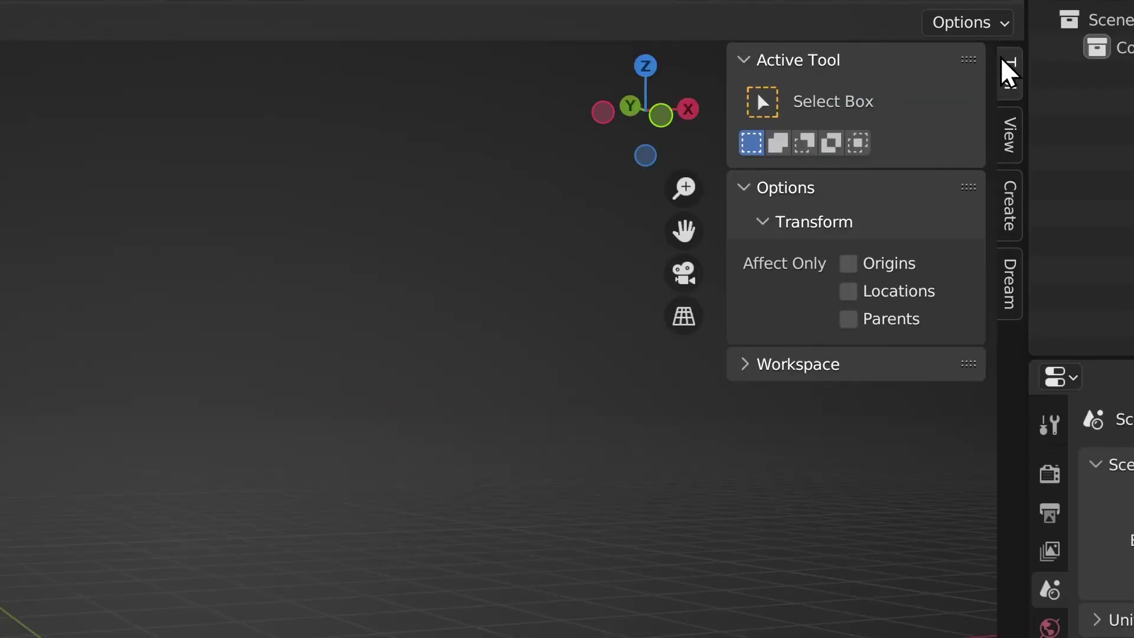
Step: In Edit Mode, project a 'wooden house' Dream Texture onto the house from the Dream panel
click(1011, 284)
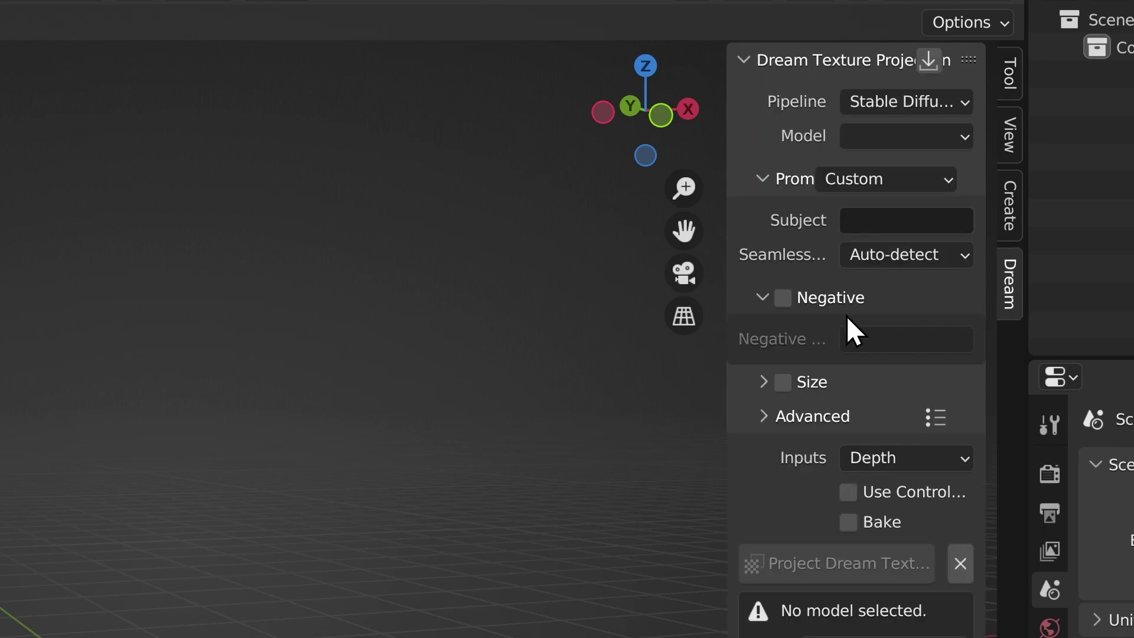
drag(726, 318, 518, 322)
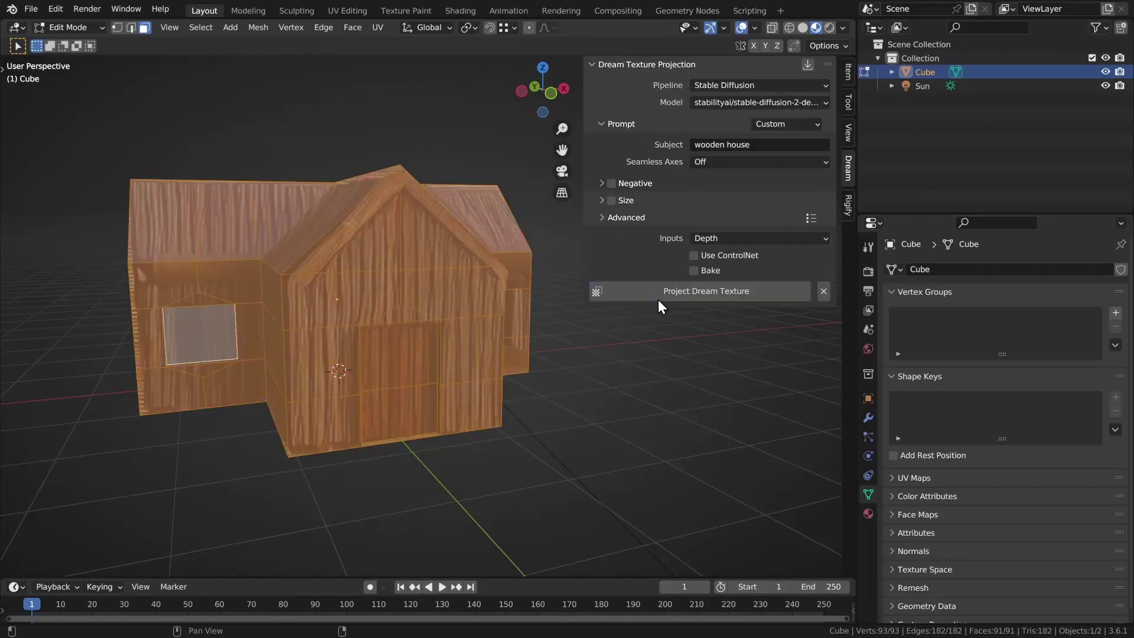
click(661, 353)
click(686, 292)
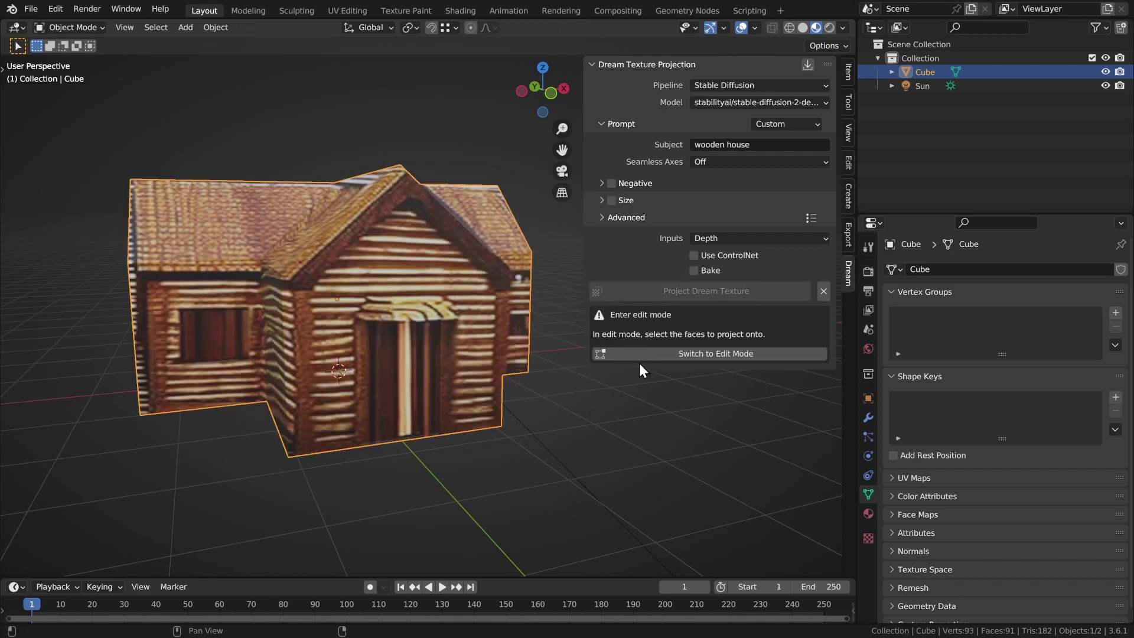
Step: Re-project the 'wooden house' texture from a new angle, then return to Object Mode
scroll(603, 415, down, 5)
mouse_move(604, 414)
middle_down()
mouse_move(256, 413)
mouse_move(384, 416)
mouse_move(432, 390)
mouse_move(157, 381)
mouse_move(431, 401)
mouse_move(414, 374)
middle_up()
click(674, 354)
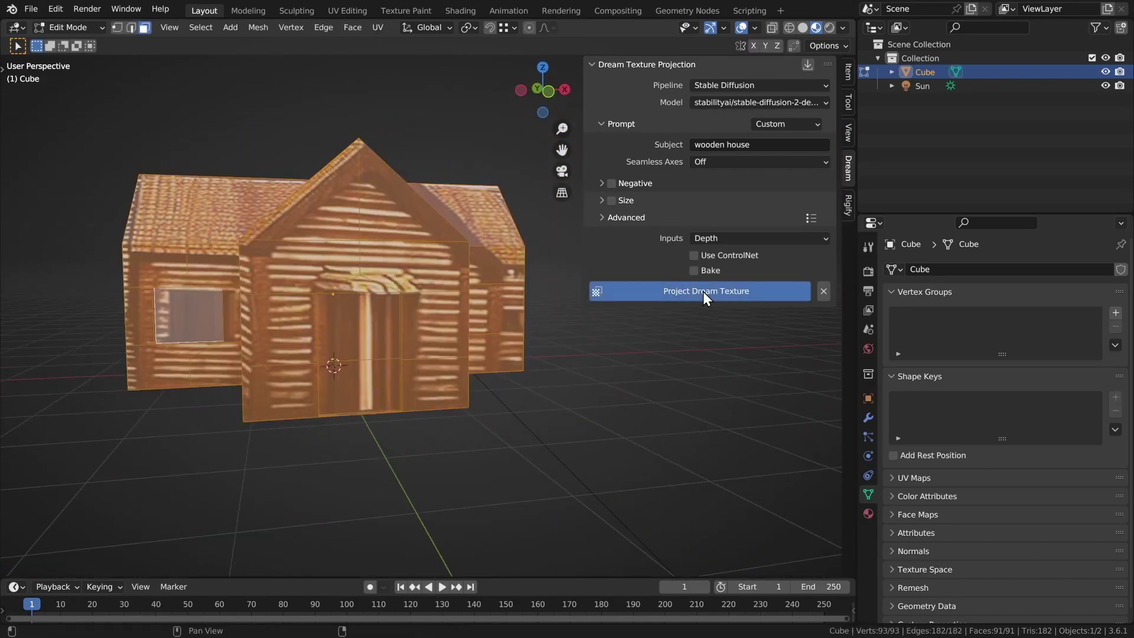
click(704, 291)
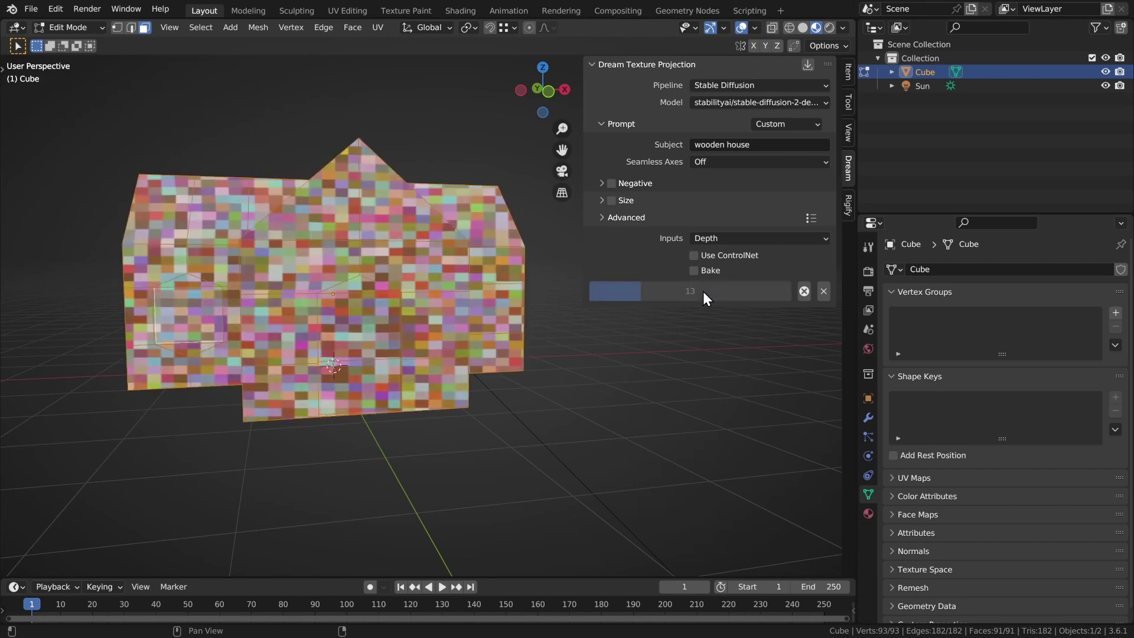
key(Tab)
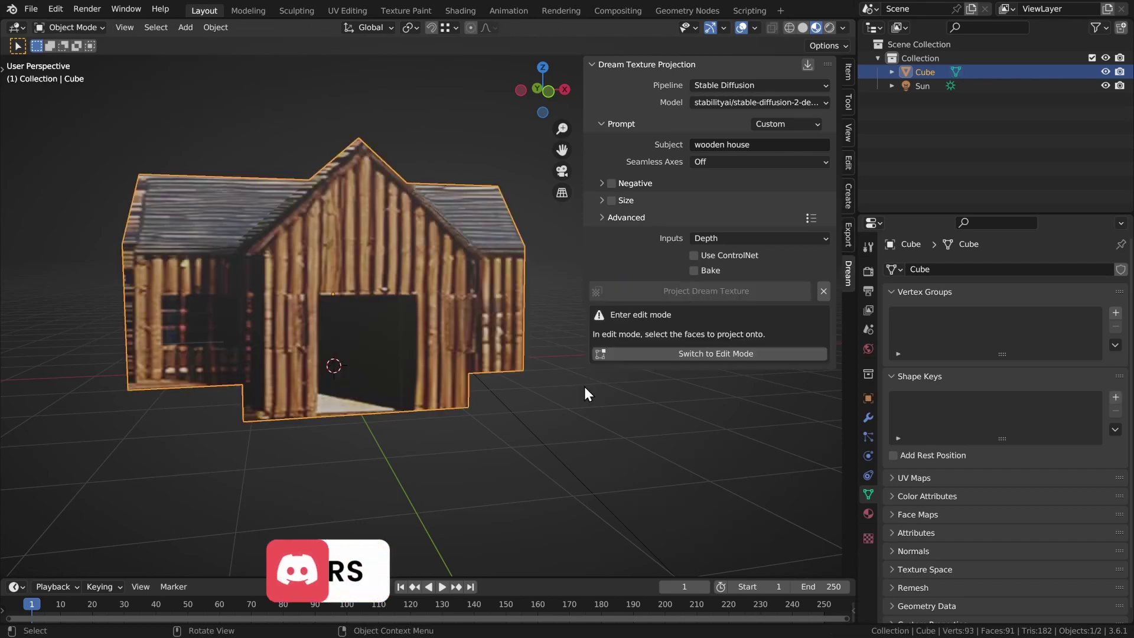
key(n)
mouse_move(569, 390)
middle_down()
mouse_move(324, 400)
mouse_move(589, 385)
middle_up()
scroll(590, 385, down, 5)
Step: Move the textured house into place and rotate it in top view
scroll(551, 377, down, 3)
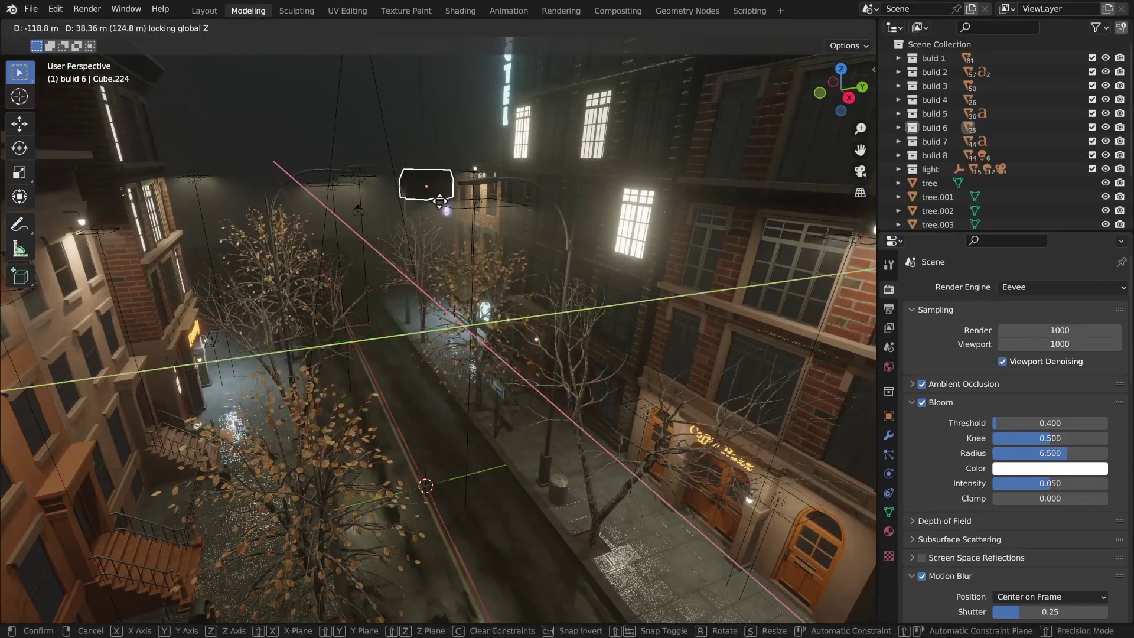
click(416, 199)
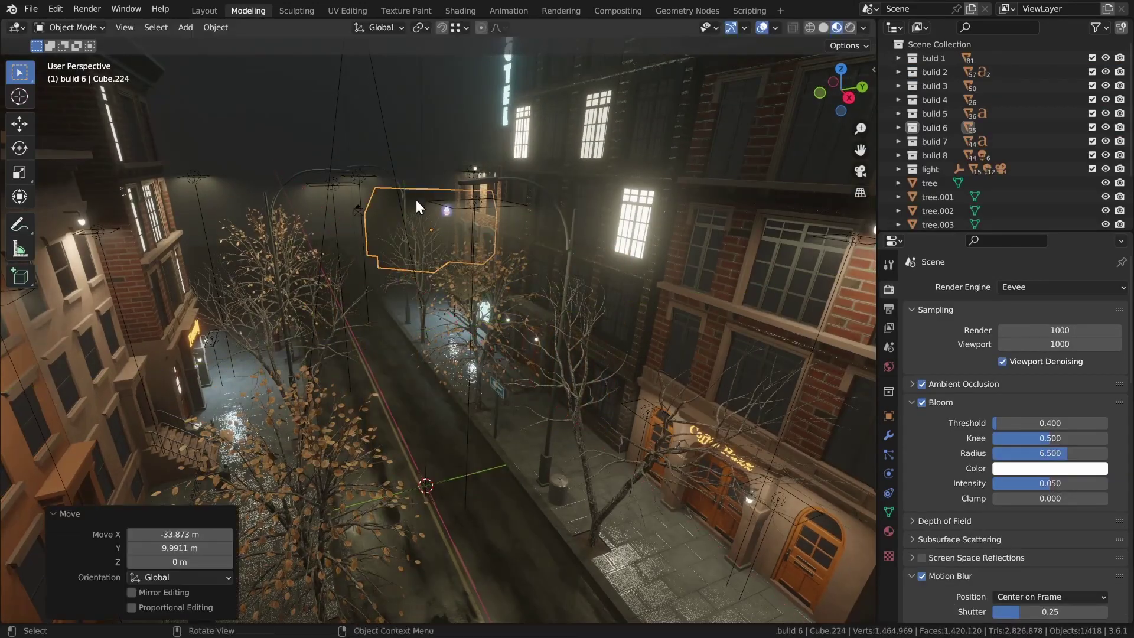
key(KP_7)
key(r)
click(673, 466)
Step: Duplicate the house twice among the buildings and turn one copy by 4.15°
key(shift+d)
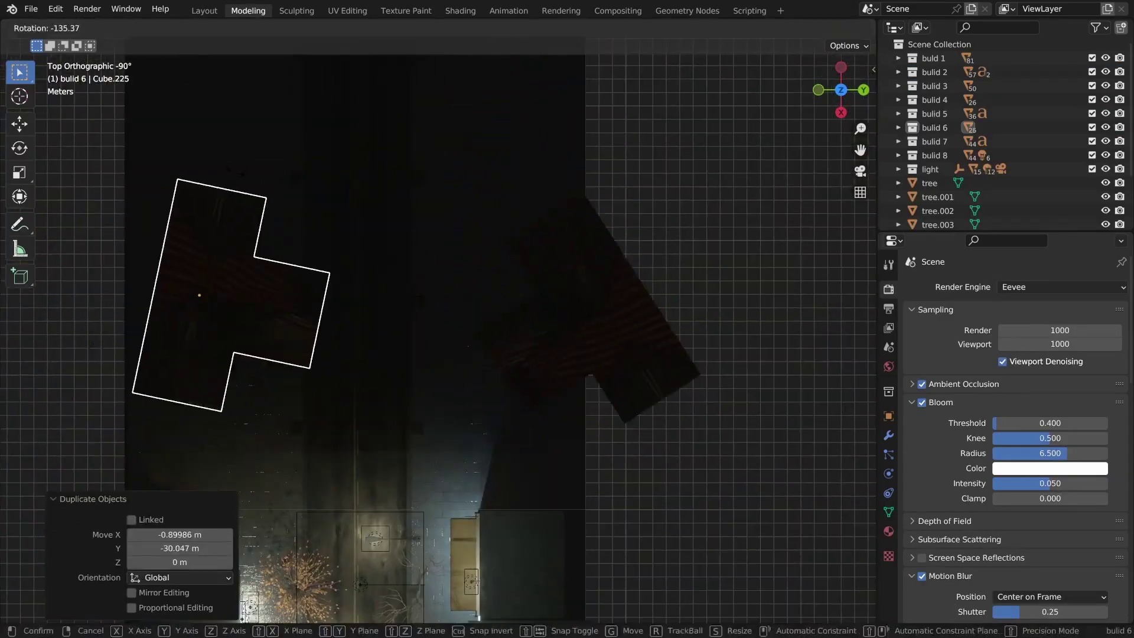
click(234, 385)
key(shift+d)
click(260, 228)
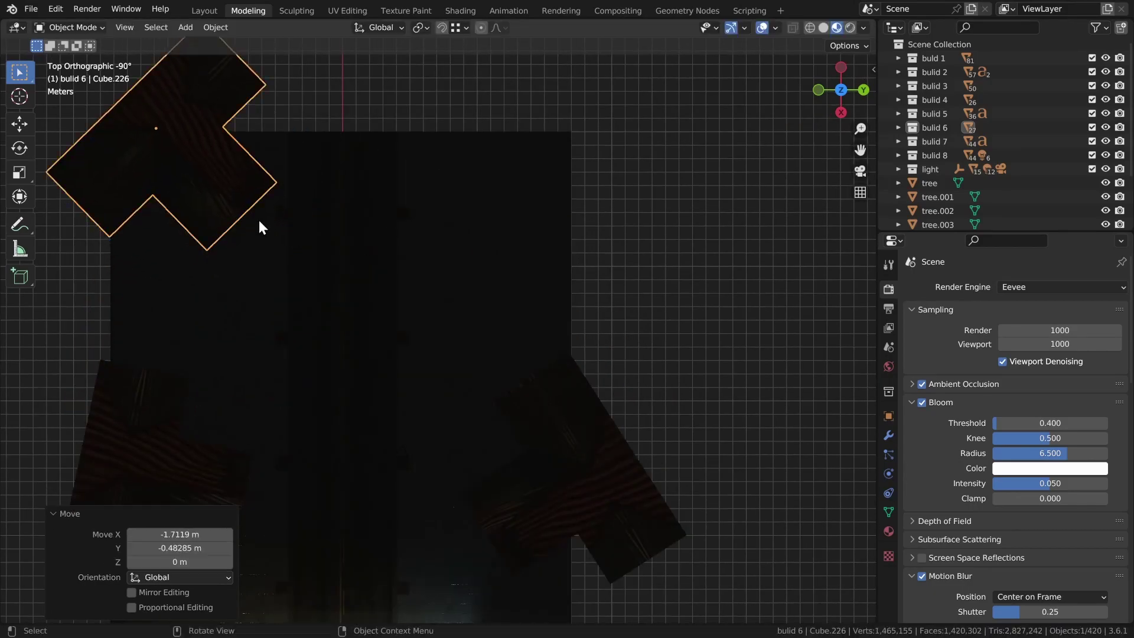
mouse_move(260, 228)
middle_down()
mouse_move(399, 354)
mouse_move(398, 242)
mouse_move(397, 345)
mouse_move(471, 354)
mouse_move(438, 359)
mouse_move(460, 369)
mouse_move(372, 342)
mouse_move(446, 353)
mouse_move(430, 354)
mouse_move(450, 341)
mouse_move(451, 374)
mouse_move(307, 236)
middle_up()
click(268, 212)
click(325, 185)
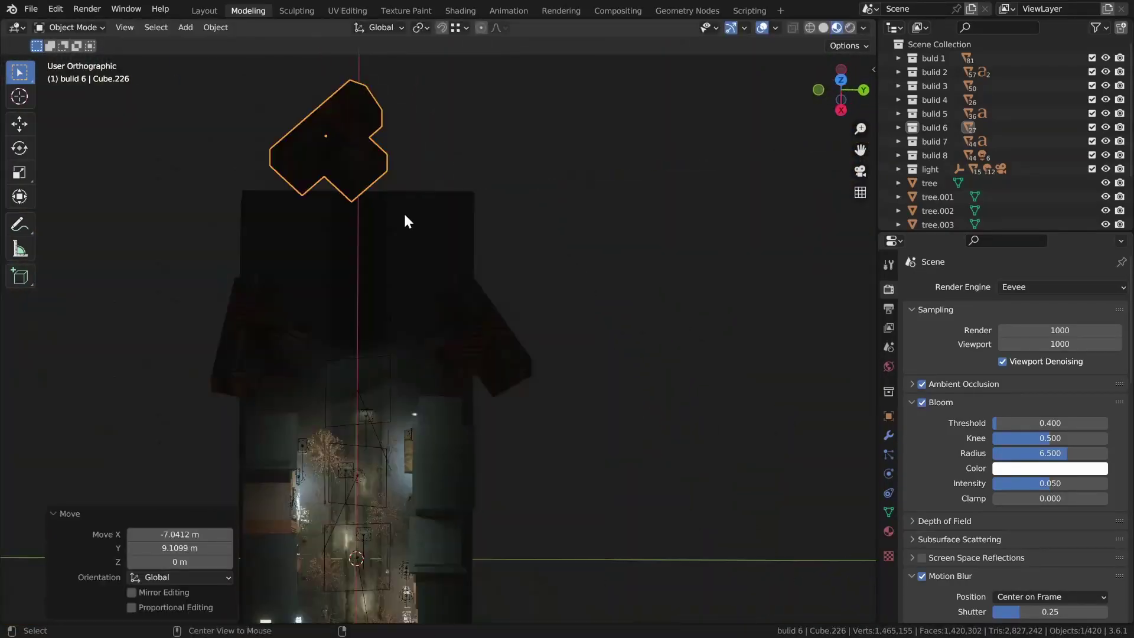
alt+middle_drag(403, 211, 414, 237)
key(r)
click(447, 430)
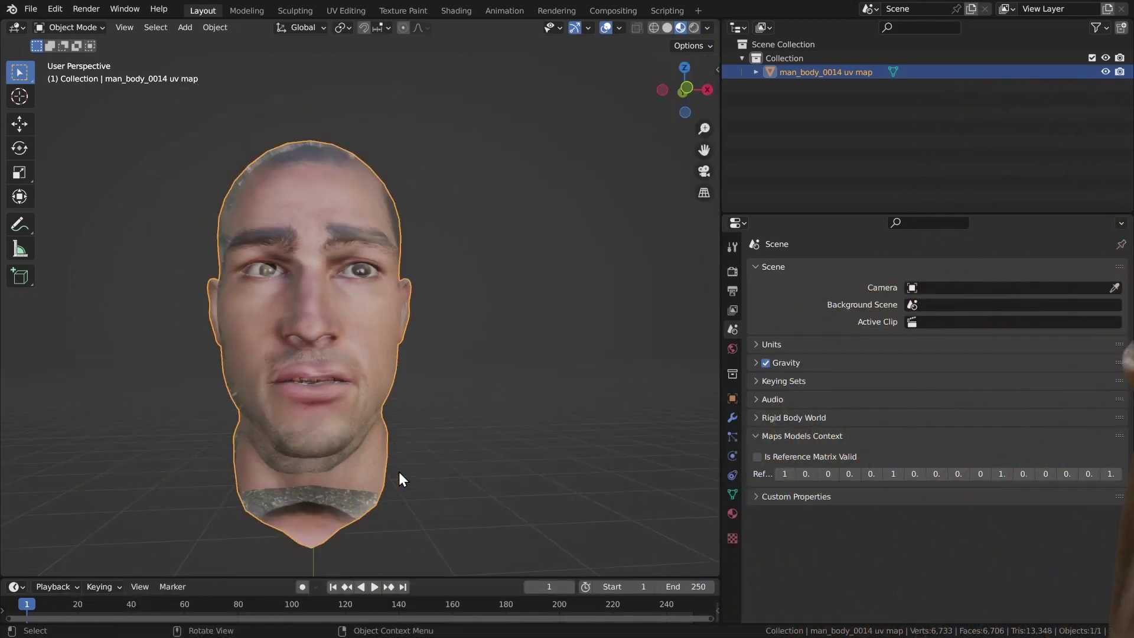
Step: Render an AI-generated image of the scene via Render > Render Image
middle_drag(398, 472, 692, 485)
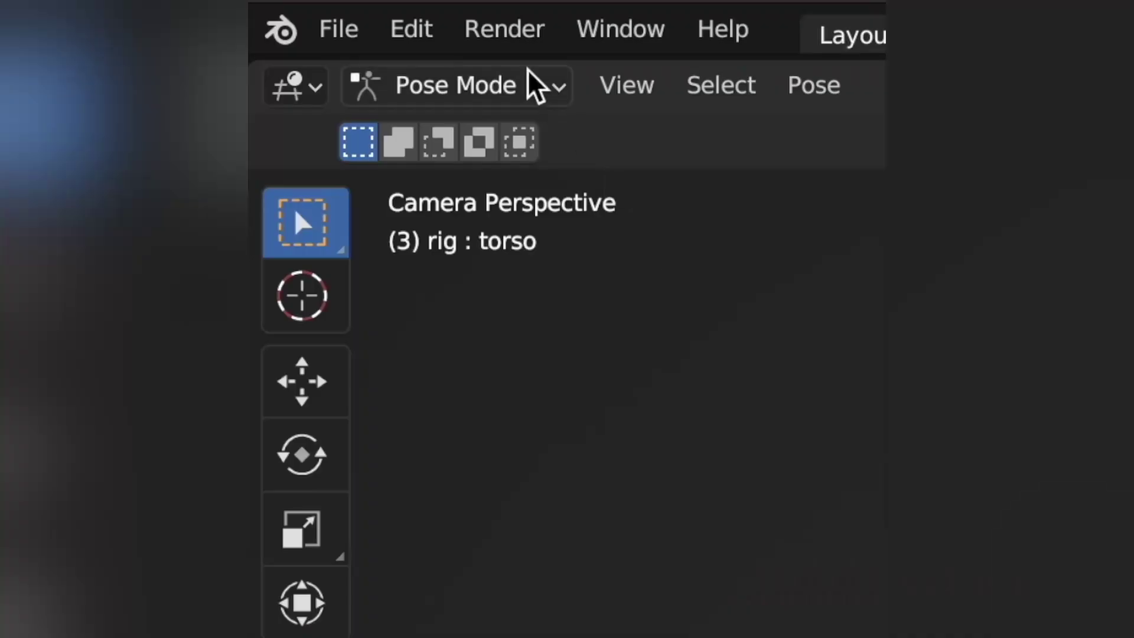
click(503, 29)
click(506, 83)
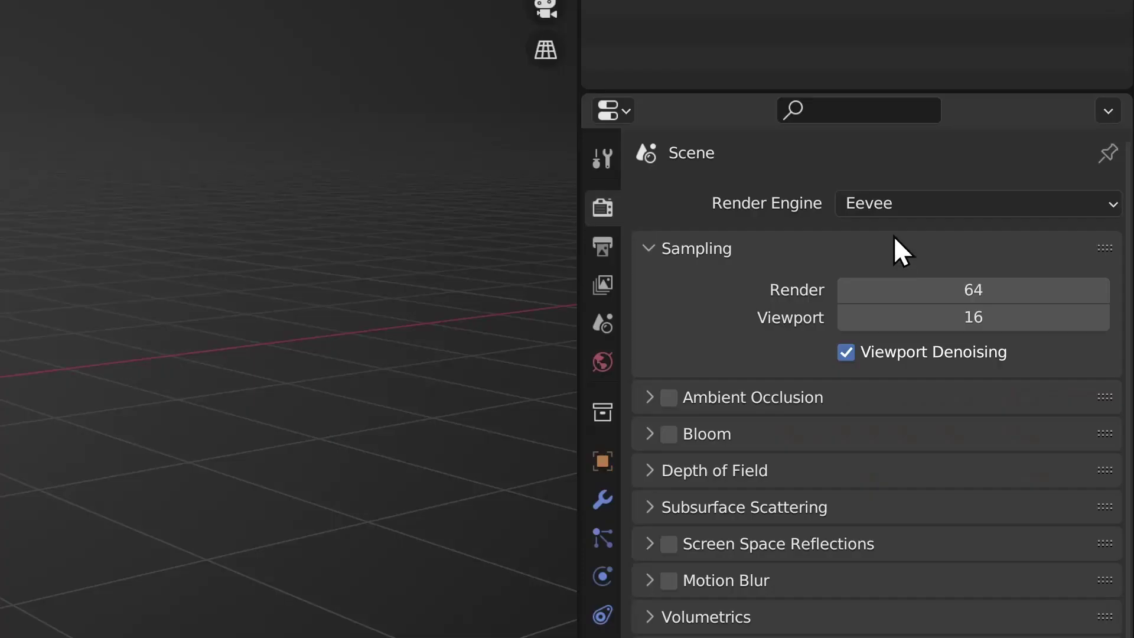
Step: Set the render engine dropdown to Dream Textures
click(894, 197)
click(895, 332)
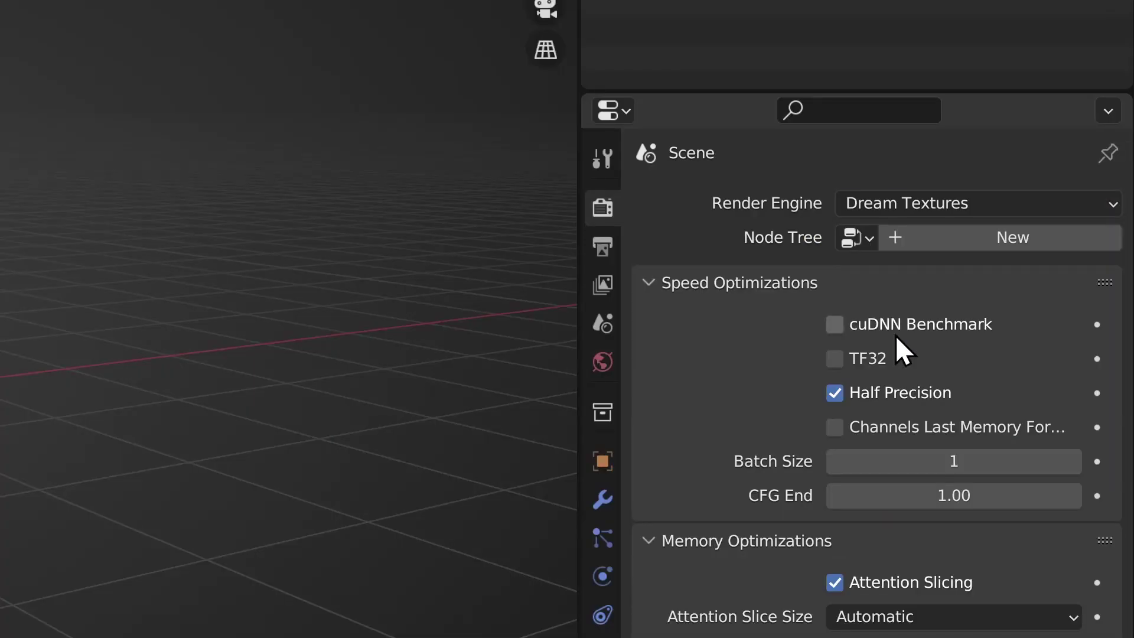